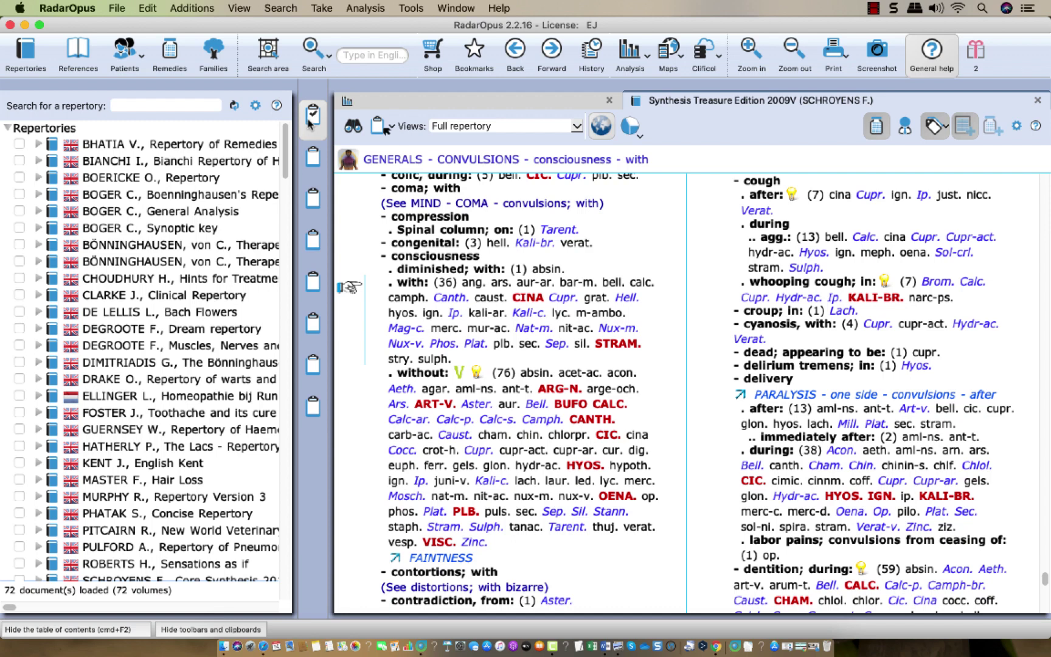
pyautogui.rightClick(312, 122)
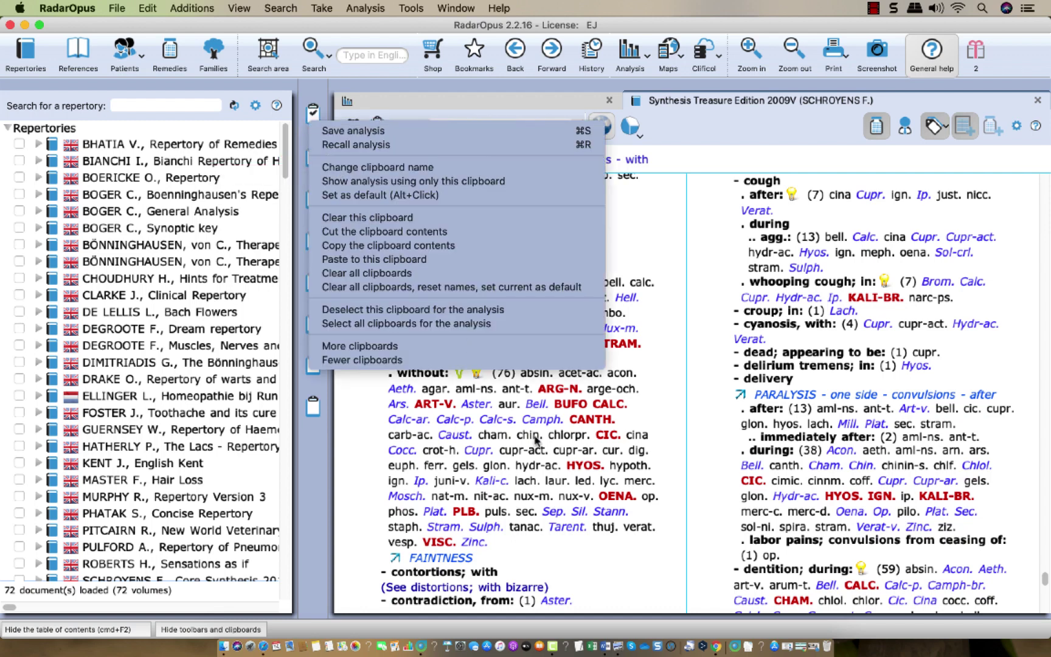
pyautogui.click(535, 441)
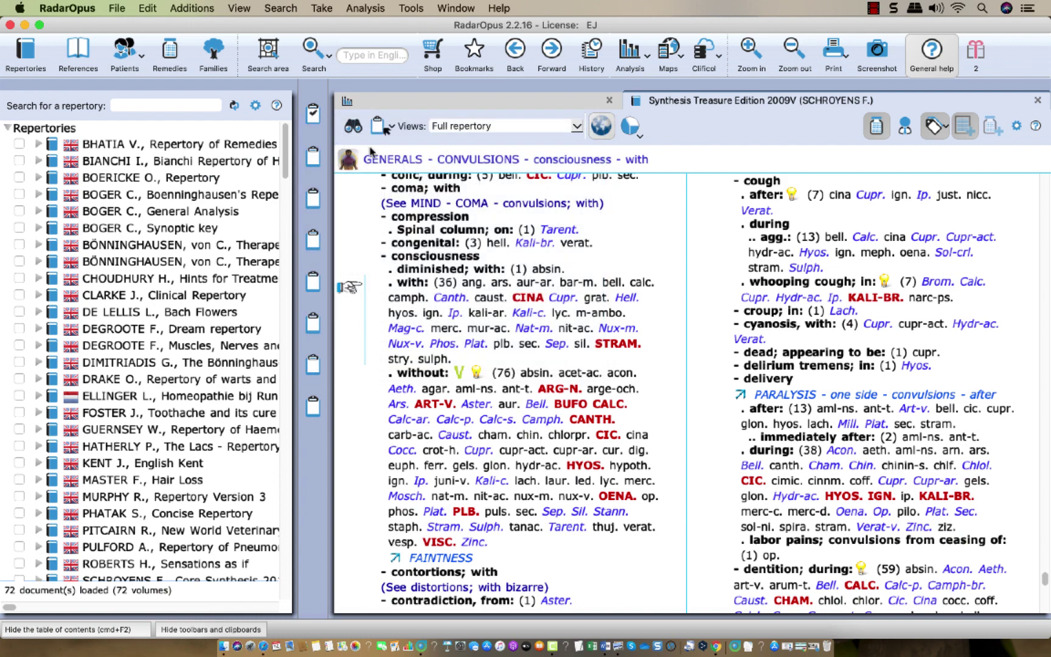
# - Rename the Mind clipboard in the analysis as "Test name" and save that as its default name
pyautogui.click(313, 112)
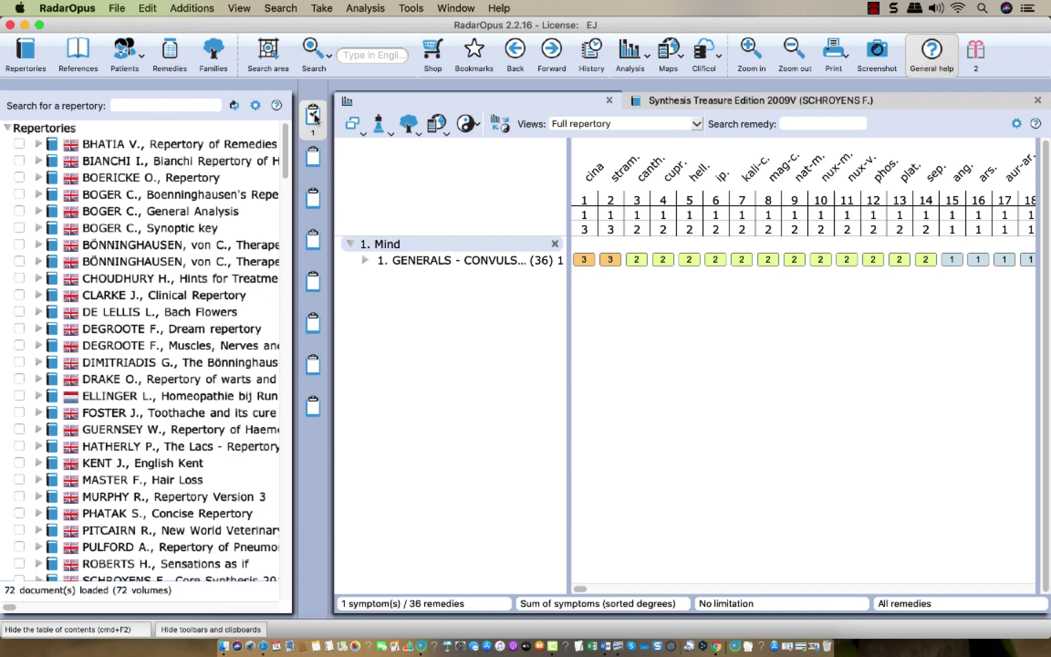
pyautogui.click(387, 245)
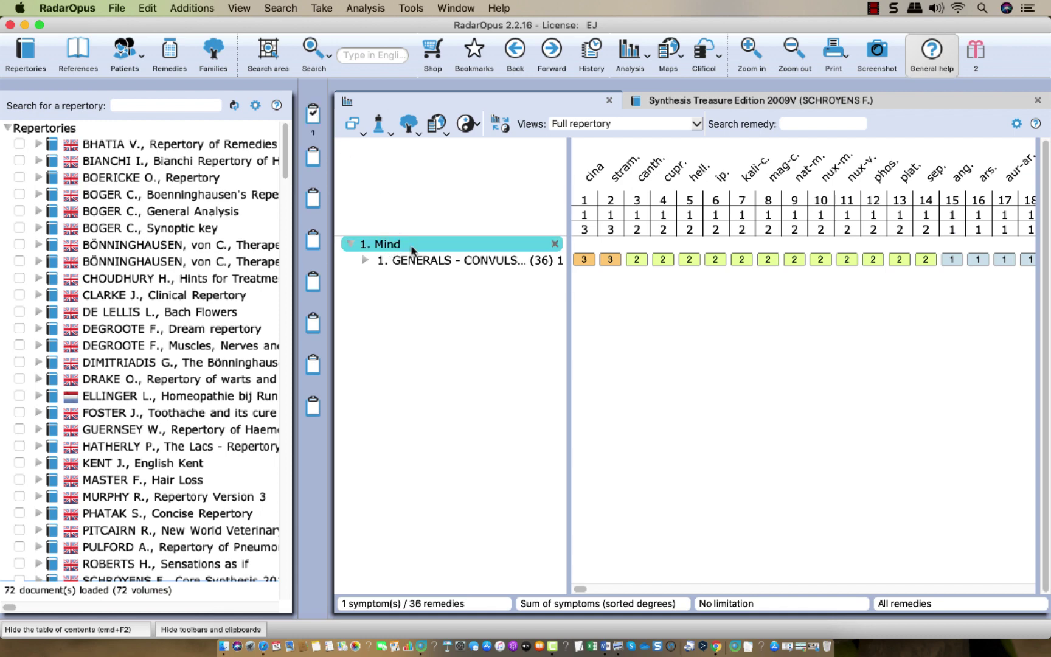
pyautogui.rightClick(399, 252)
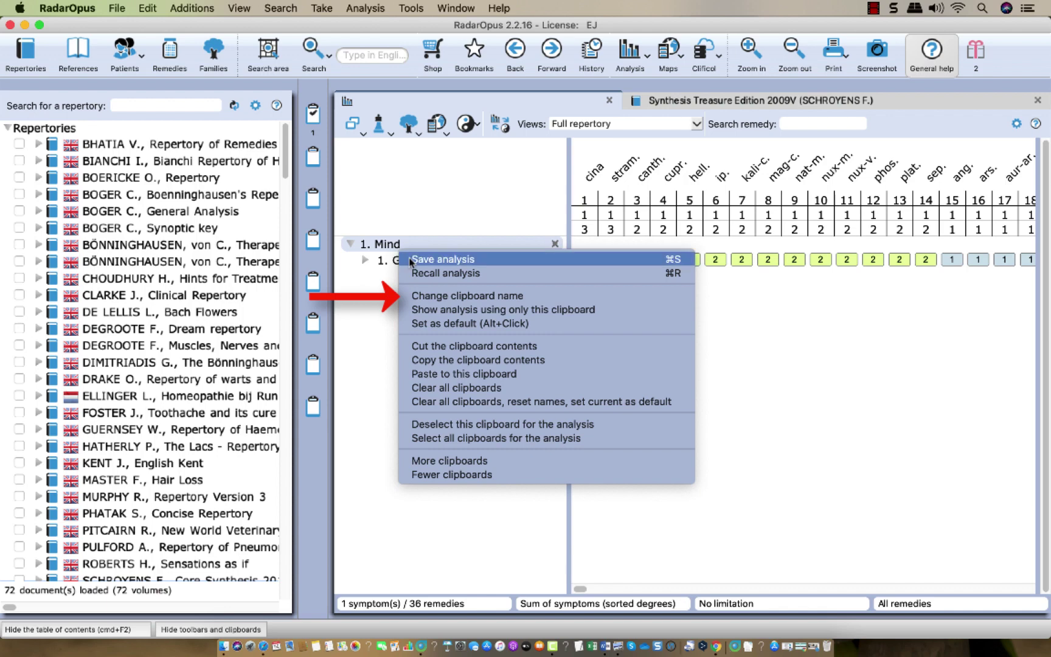
pyautogui.click(439, 296)
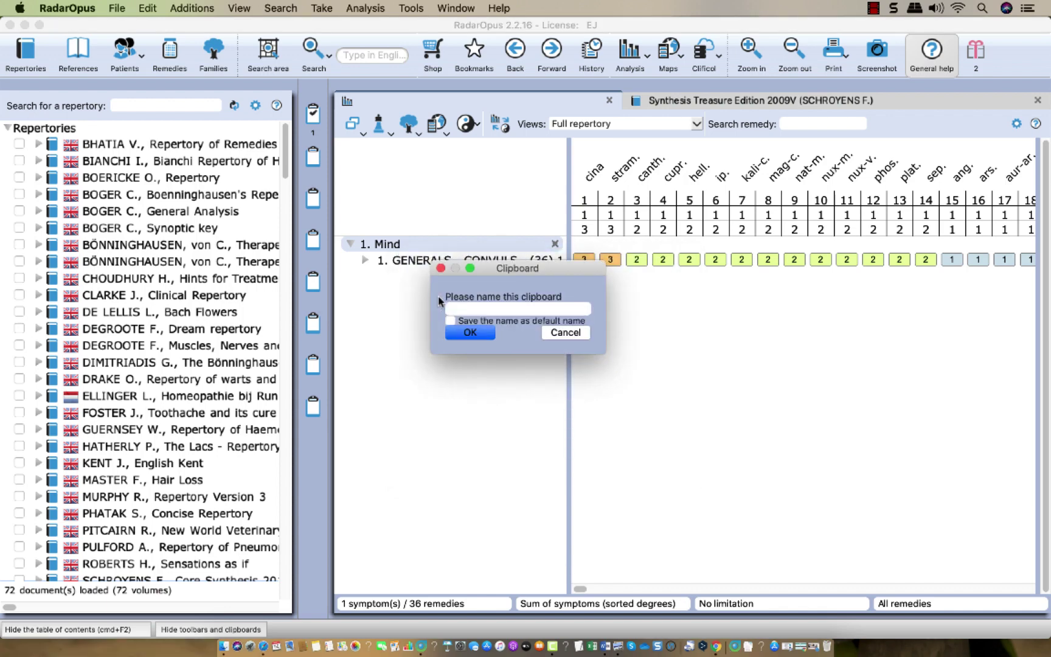
pyautogui.write('Test name')
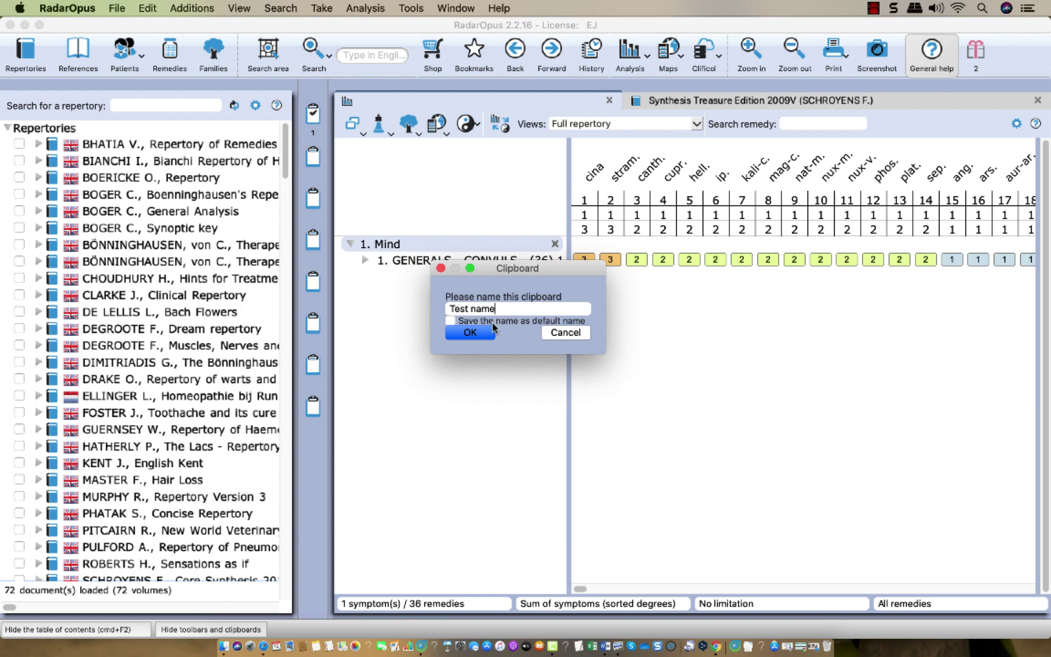
pyautogui.click(451, 322)
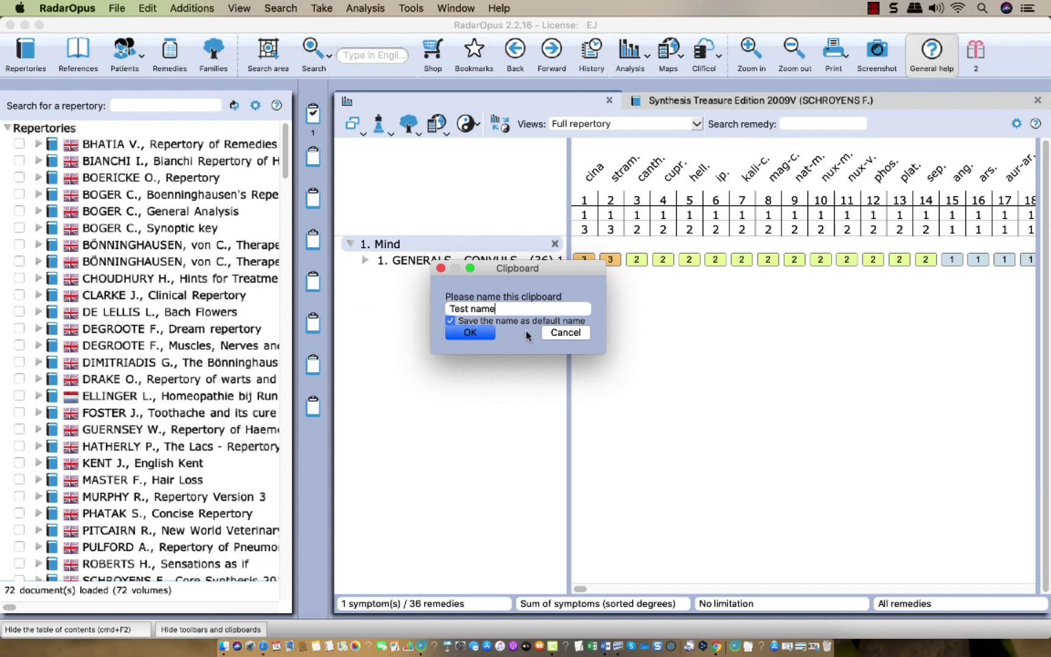
pyautogui.click(472, 333)
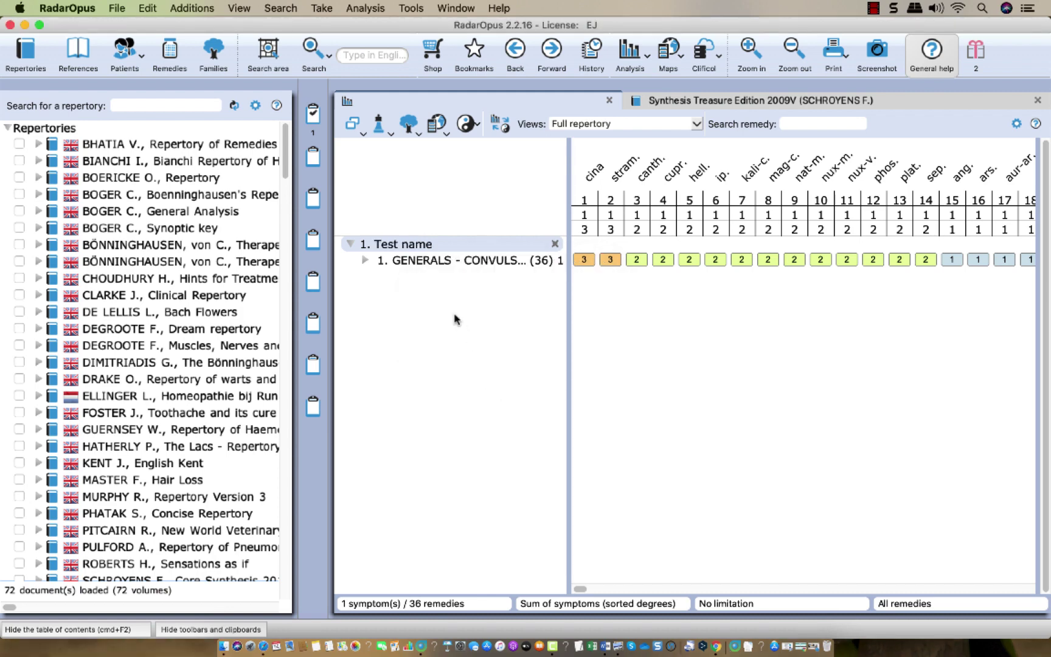
# - Rename the "Test name" clipboard as "Mind" and save that as its default name
pyautogui.click(413, 246)
pyautogui.rightClick(413, 246)
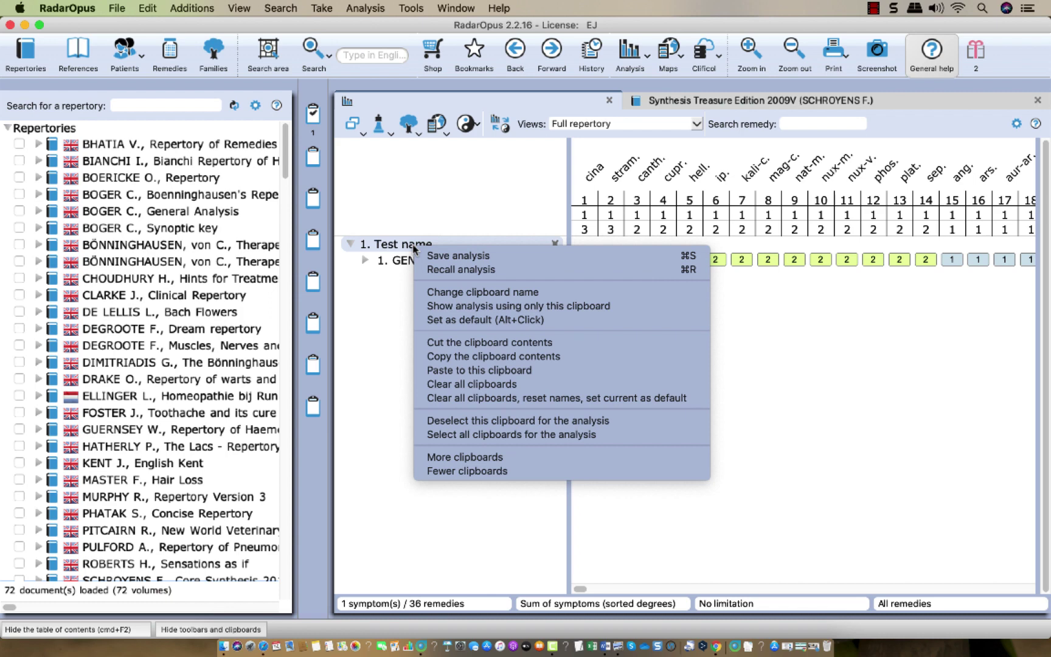
pyautogui.click(478, 293)
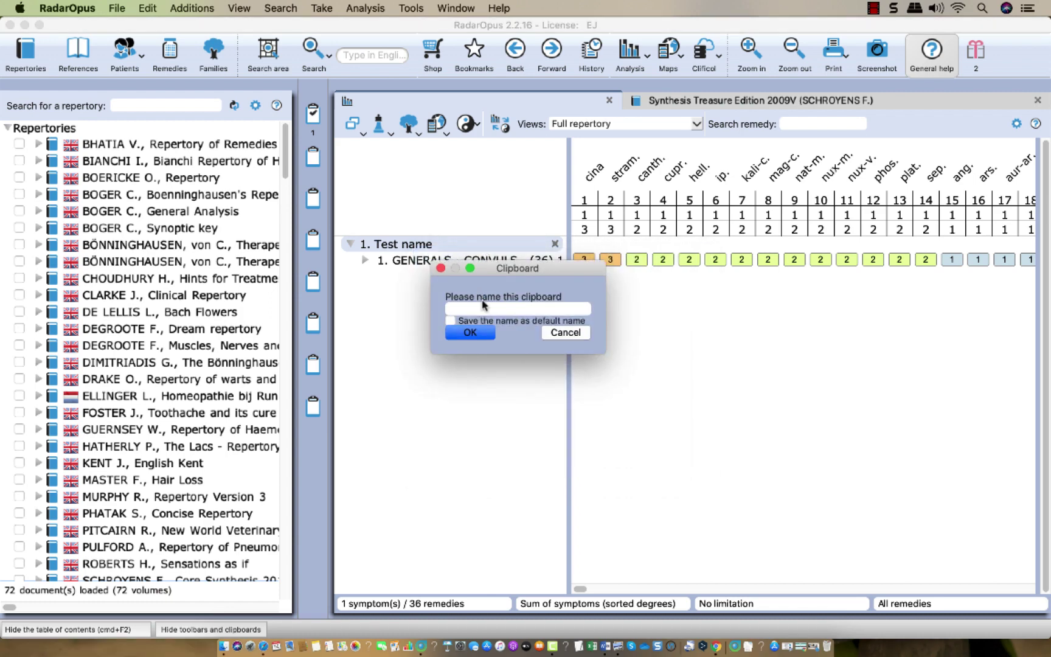
pyautogui.write('Mind')
pyautogui.click(451, 321)
pyautogui.click(463, 334)
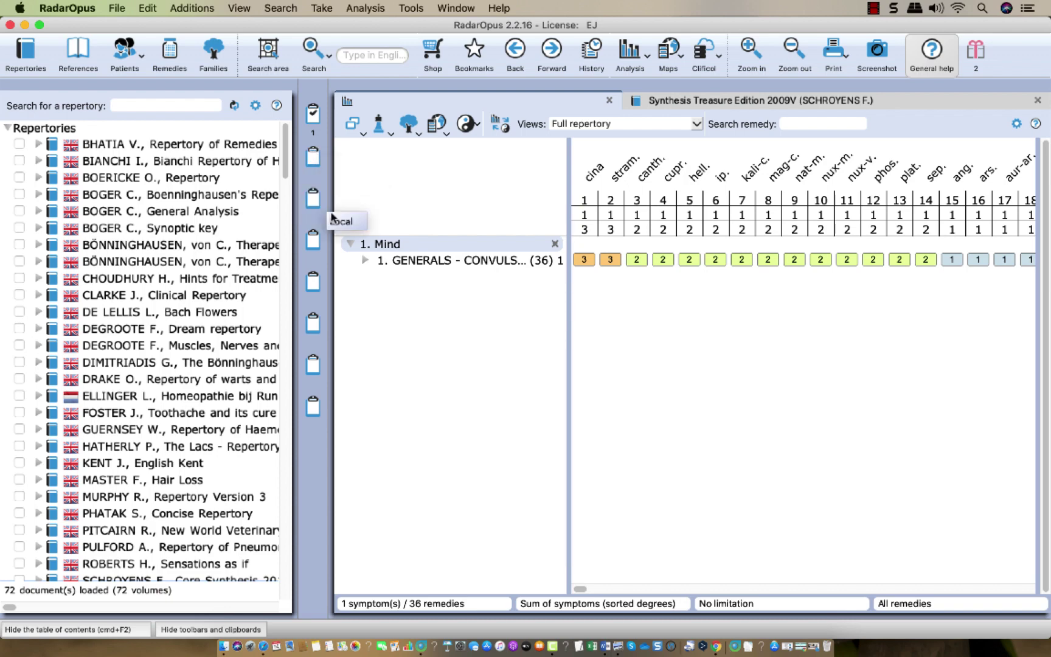
# - In the Synthesis repertory, take the rubric "GENERALS - CONVULSIONS - consciousness - without" into the Mind clipboard with intensity 1
pyautogui.click(670, 102)
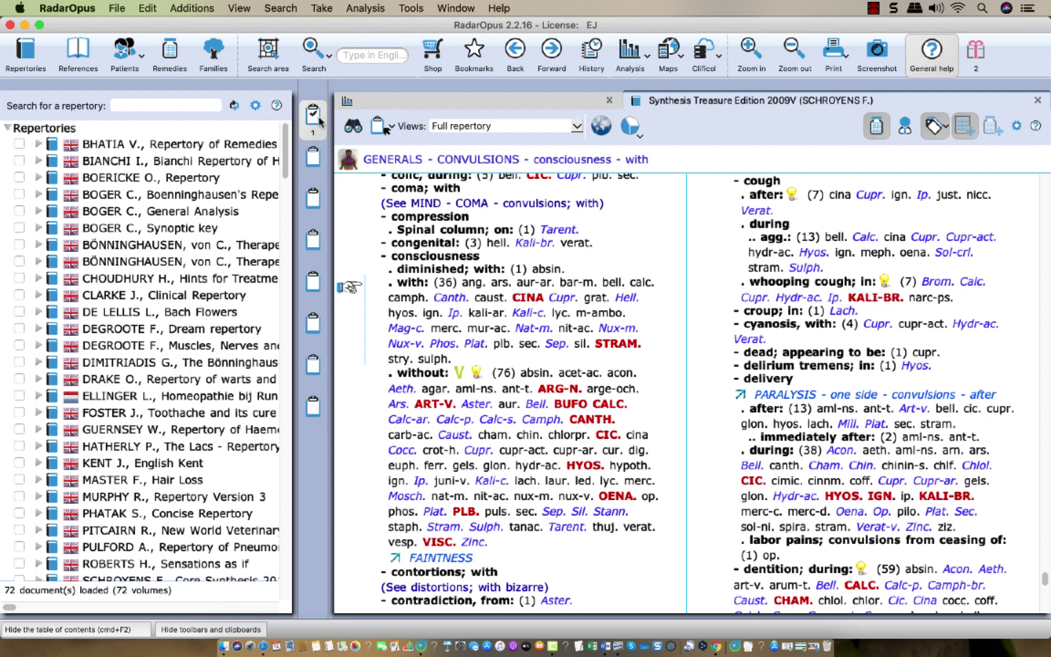
pyautogui.click(420, 373)
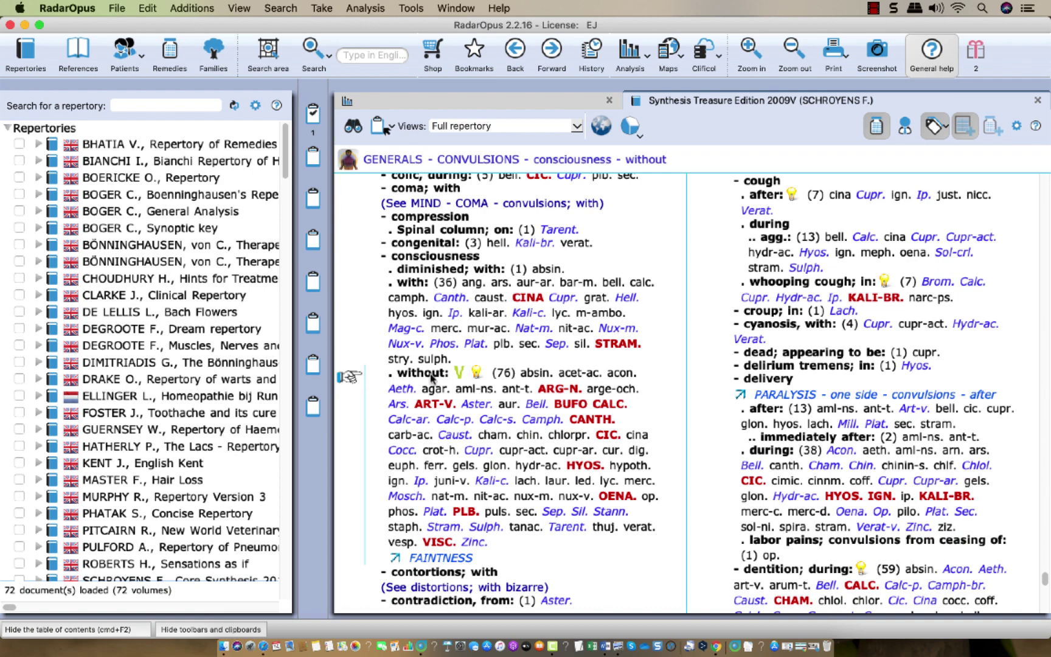
pyautogui.press('+')
pyautogui.press('1')
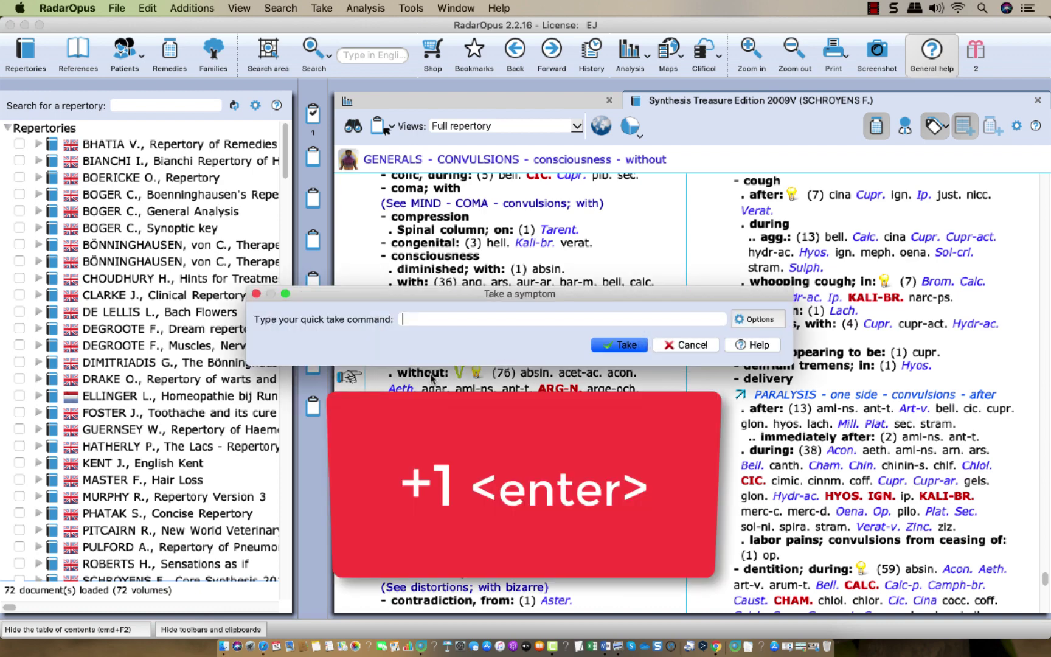
pyautogui.press('Return')
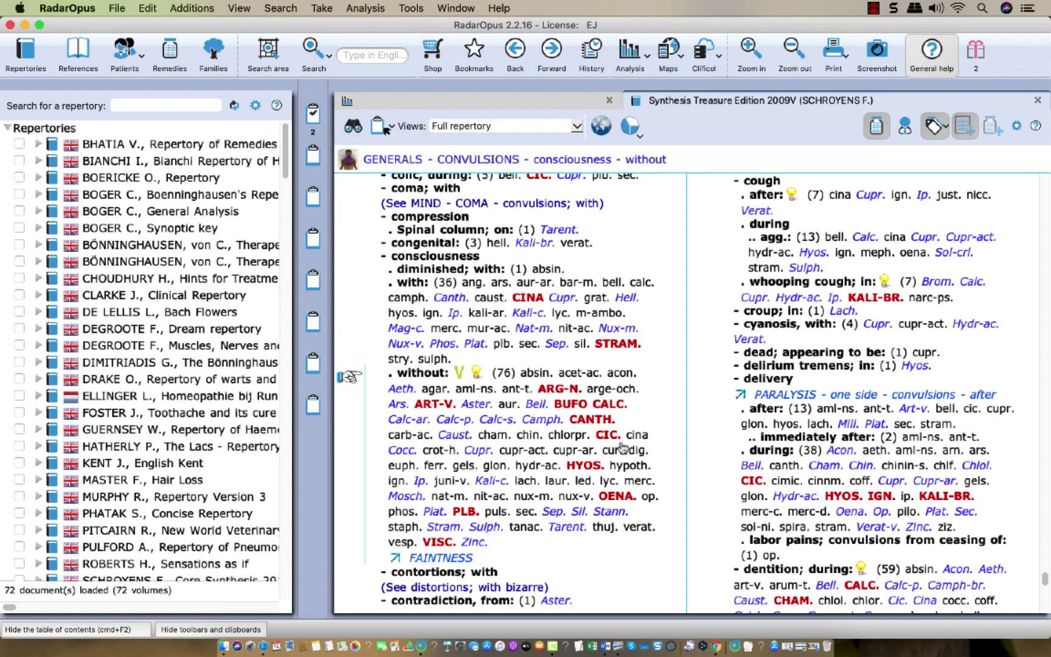
# - Take the convulsions rubric "dentition; during" into the default Mind clipboard
pyautogui.scroll(-15, 442, 555)
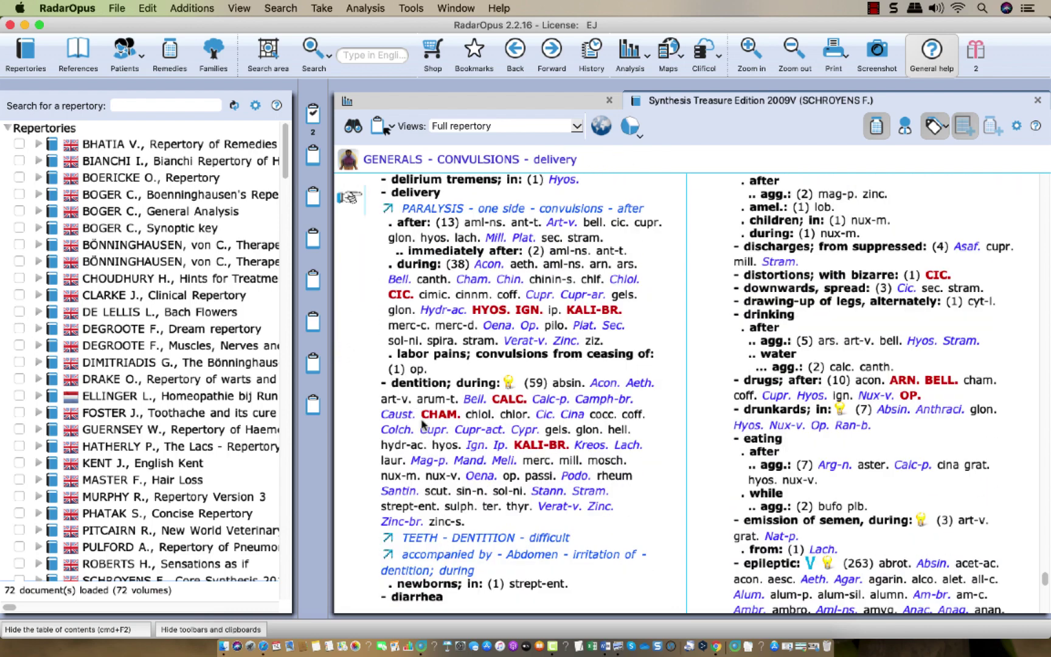
pyautogui.click(393, 385)
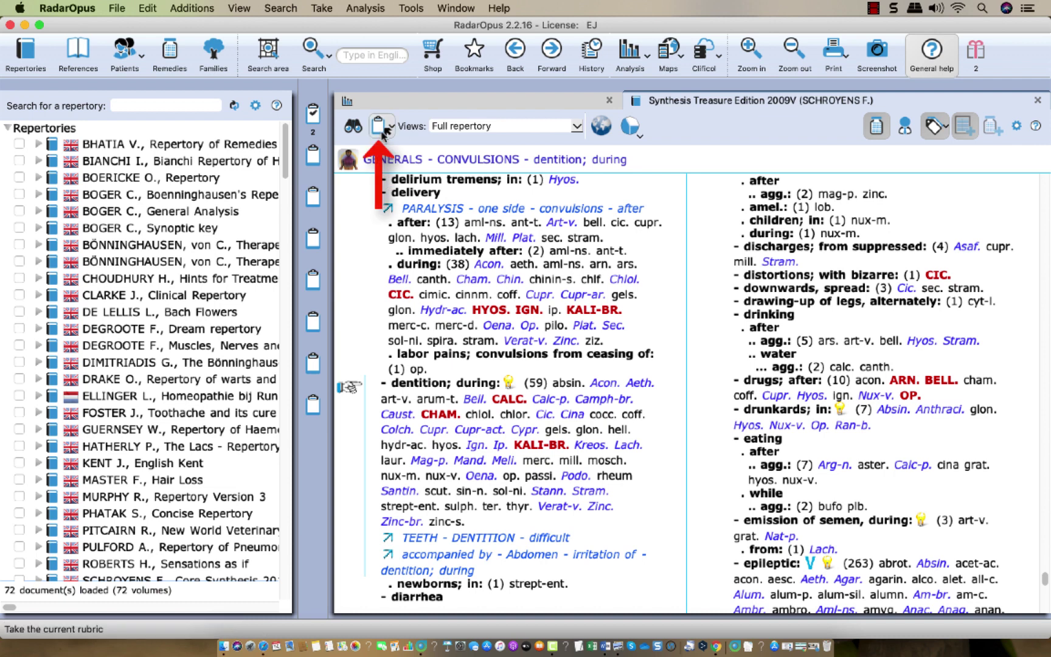
pyautogui.click(379, 126)
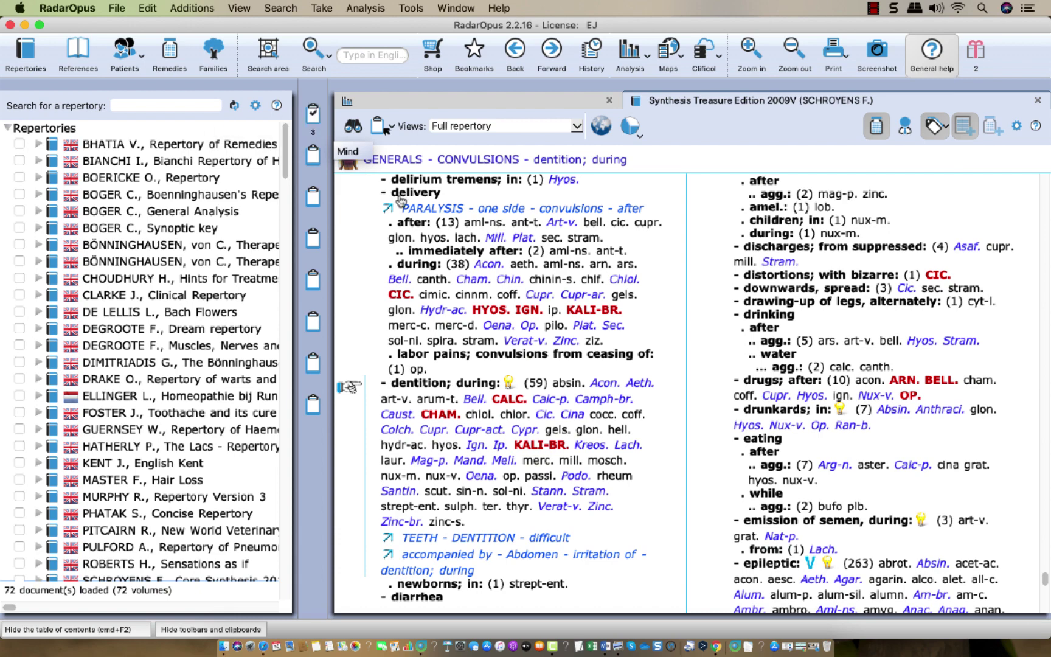
# - Add the convulsions rubric "discharges; from suppressed" directly to the third clipboard, Local
pyautogui.scroll(-10, 406, 209)
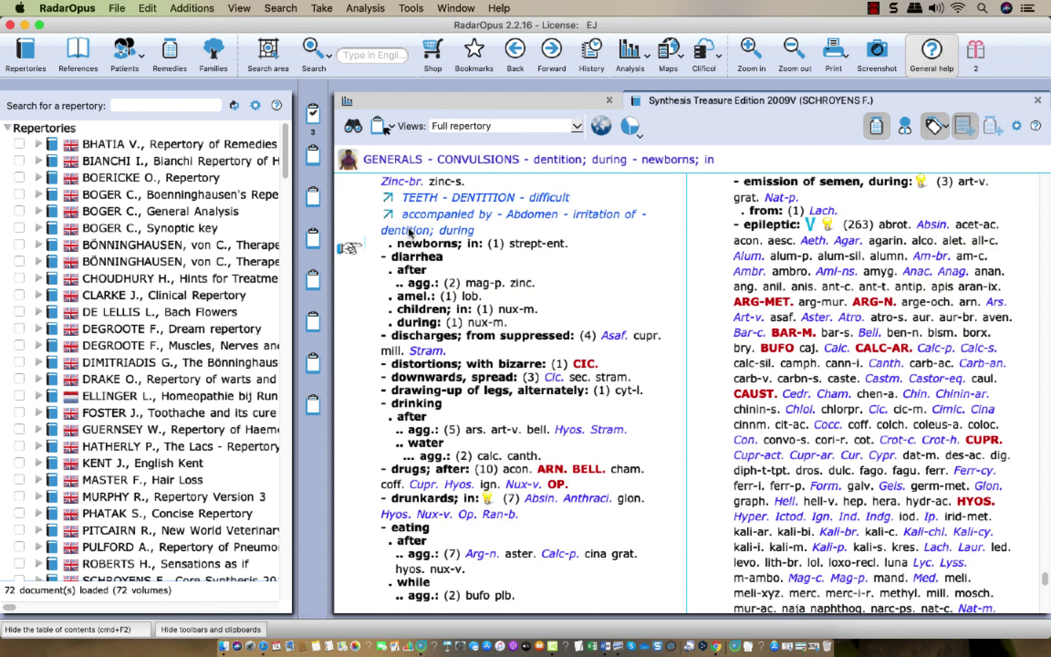
pyautogui.click(424, 339)
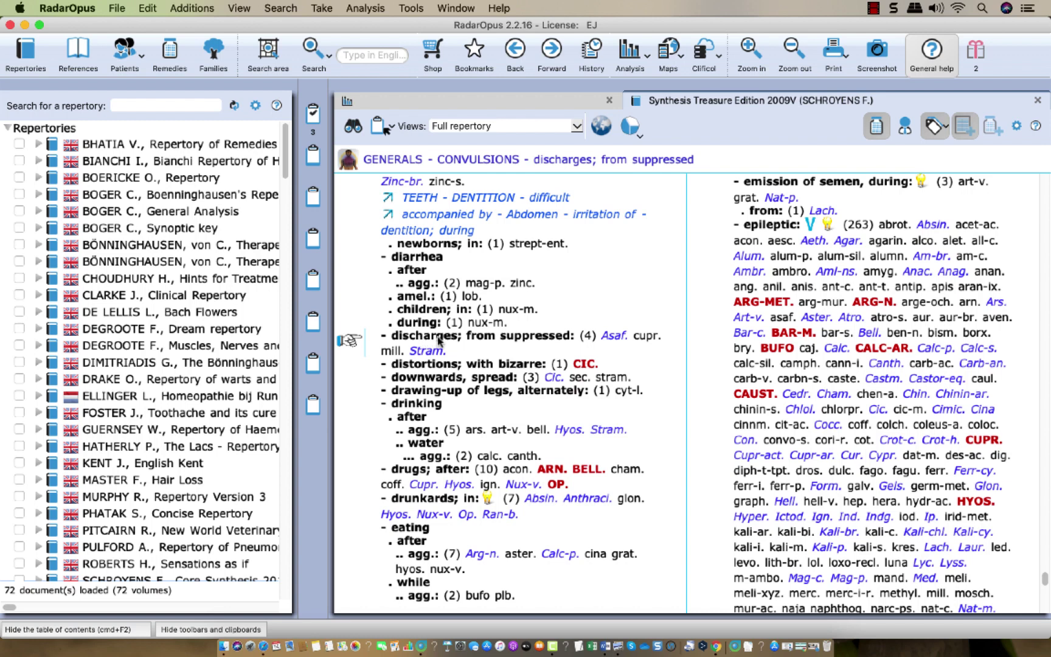
pyautogui.moveTo(438, 340); pyautogui.dragTo(316, 201)
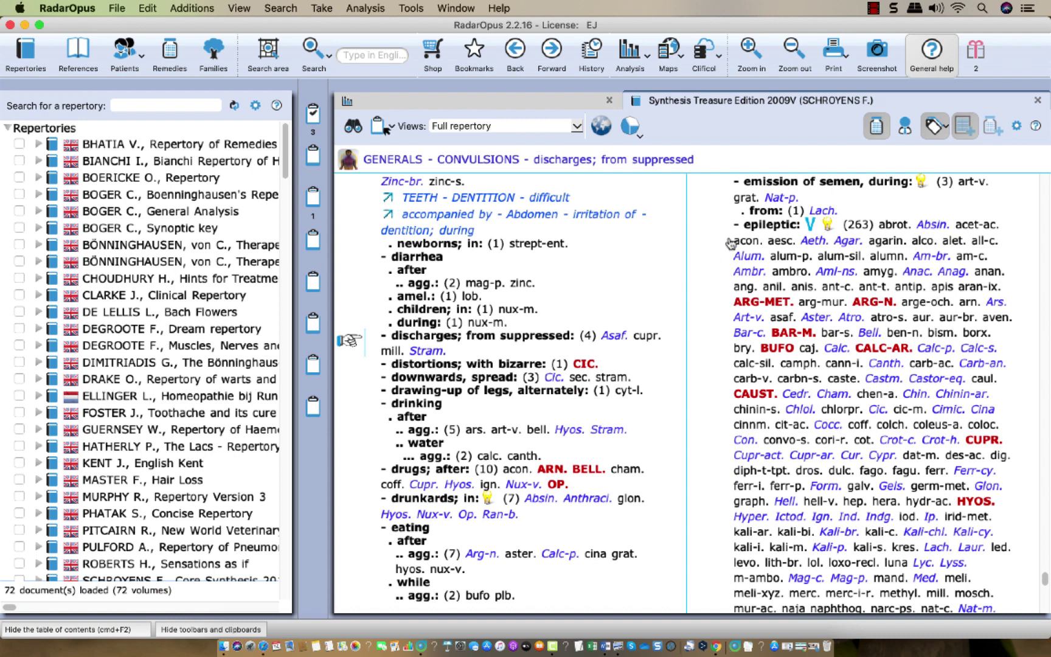
# - Take the convulsions rubric "epileptic" with specified options, choosing only Clipboard 4 as its destination
pyautogui.click(756, 225)
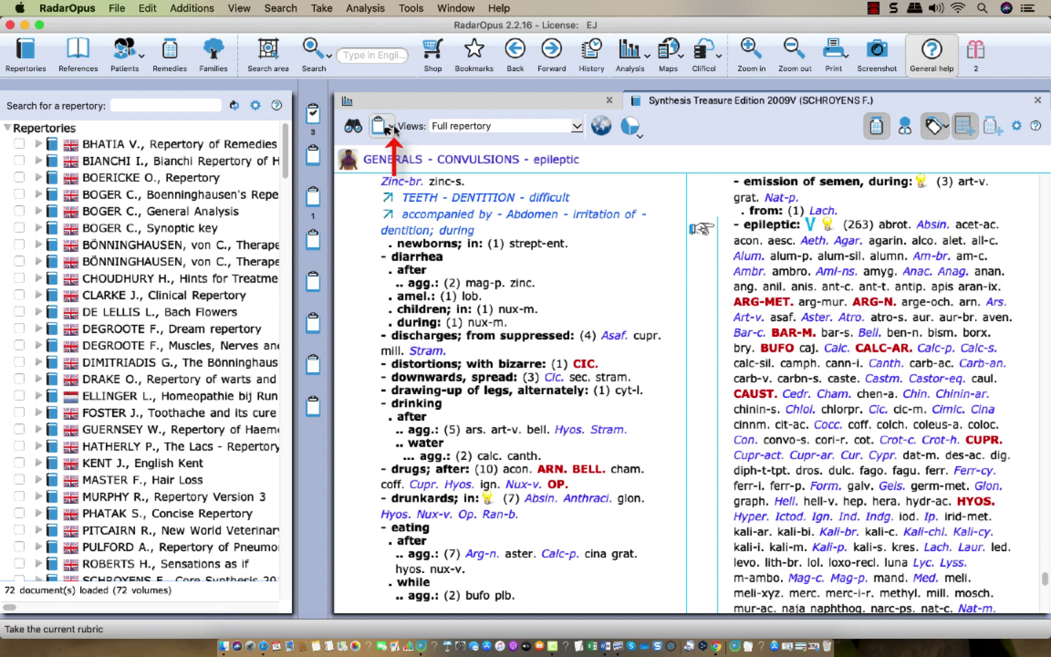
pyautogui.click(392, 126)
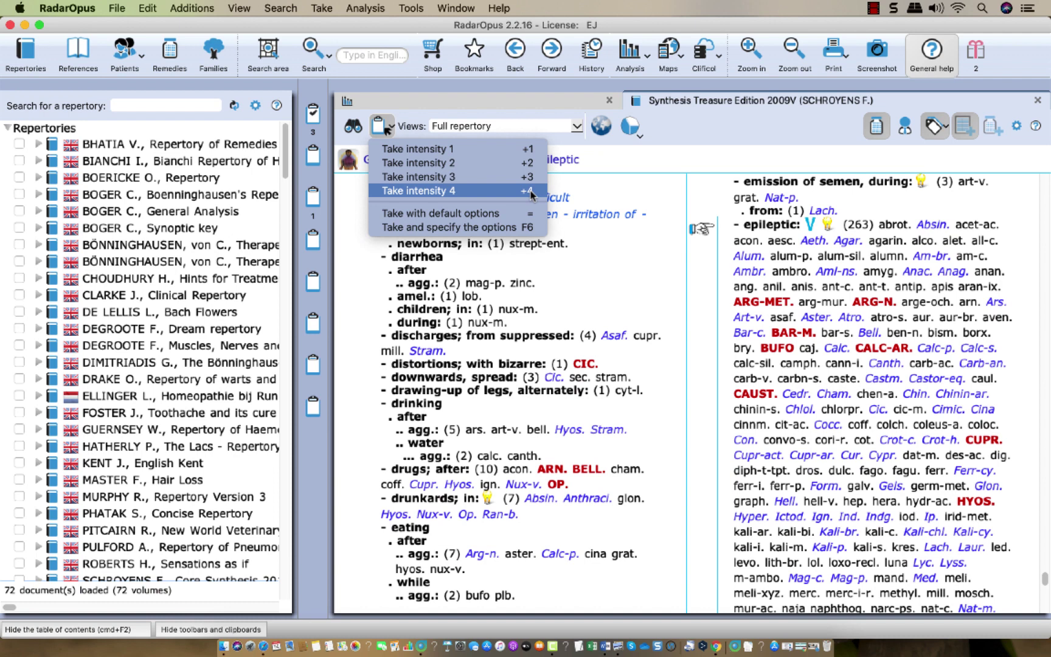
pyautogui.click(512, 230)
pyautogui.click(855, 238)
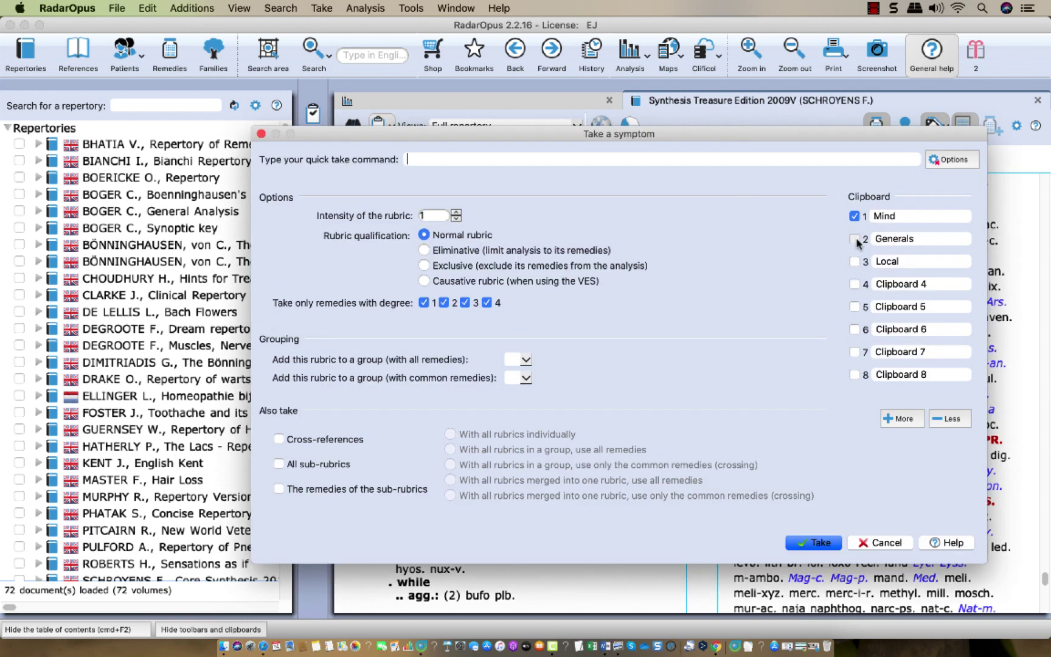
pyautogui.click(854, 261)
pyautogui.click(855, 284)
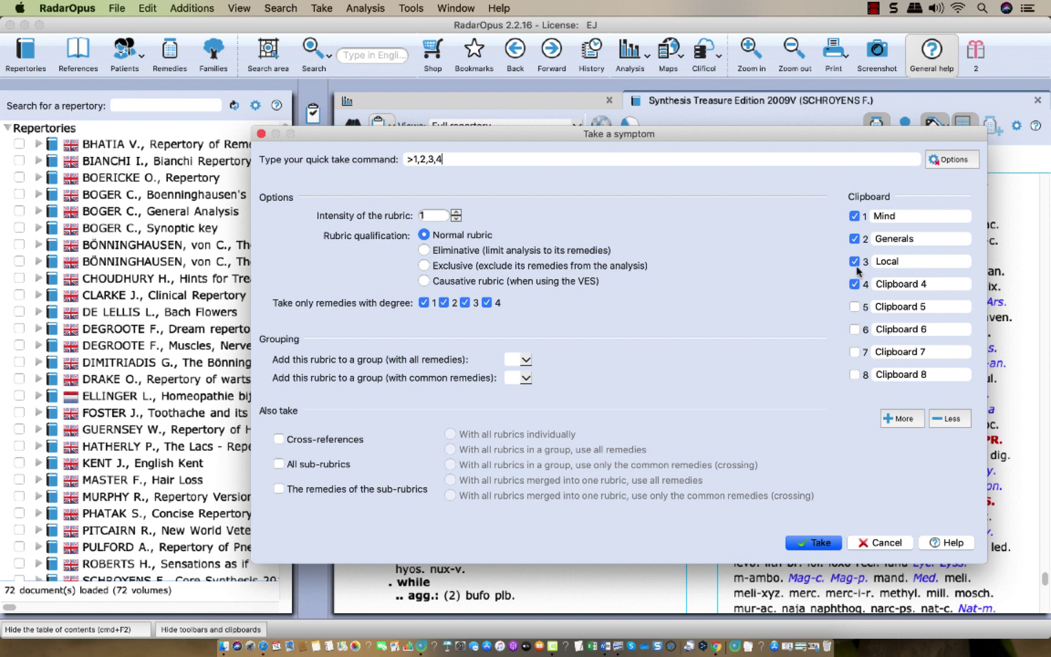
pyautogui.click(855, 261)
pyautogui.click(855, 239)
pyautogui.click(855, 218)
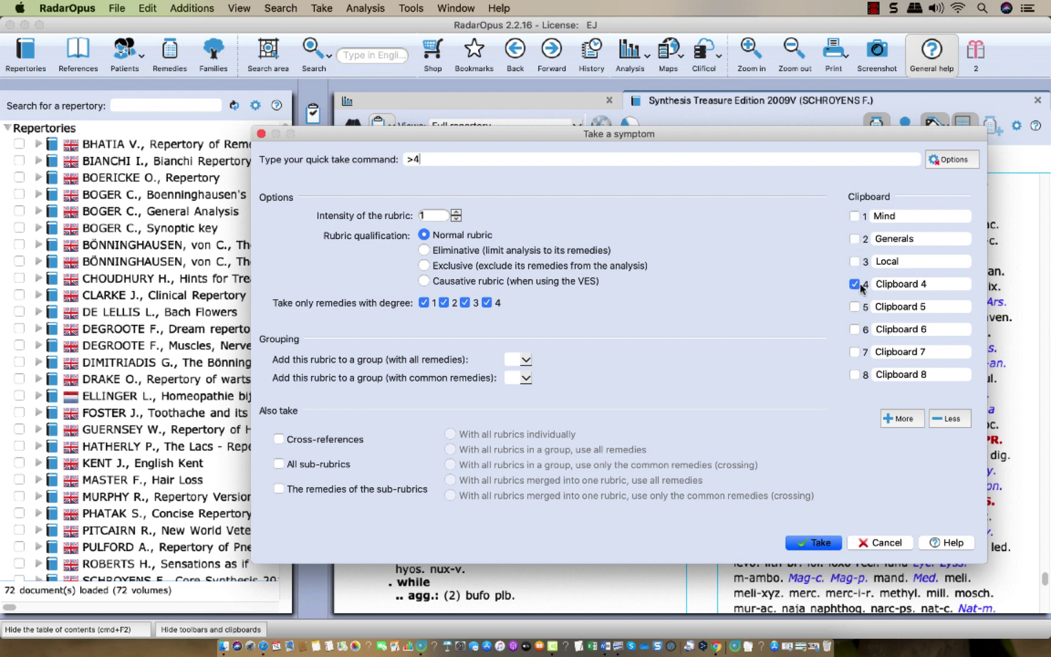
pyautogui.click(816, 542)
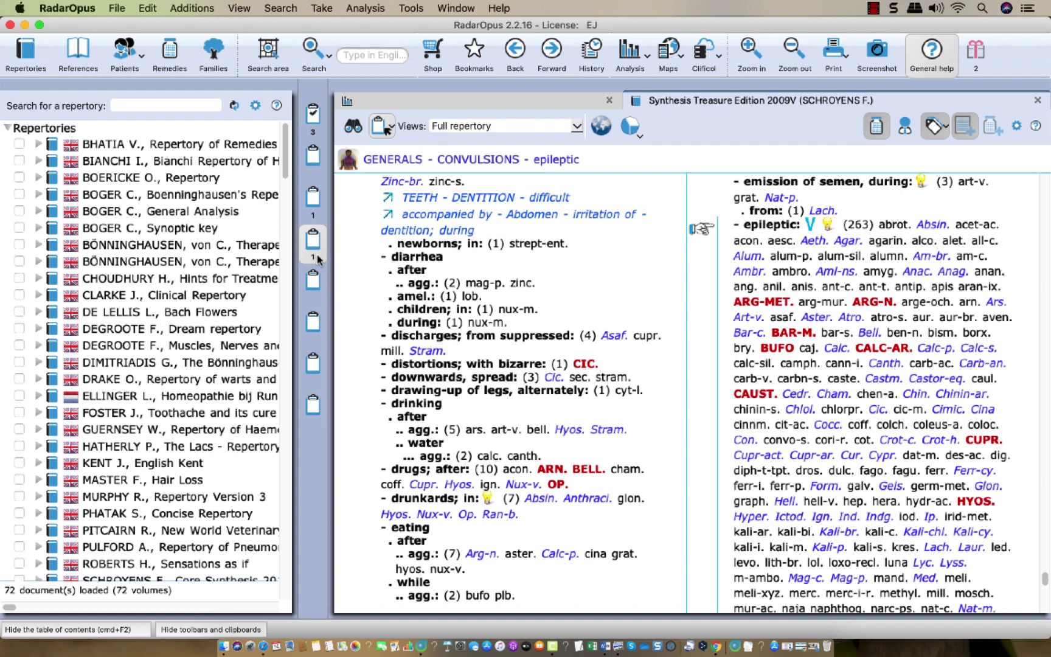
# - Set Clipboard 5 as the default clipboard in place of Mind
pyautogui.scroll(-10, 547, 304)
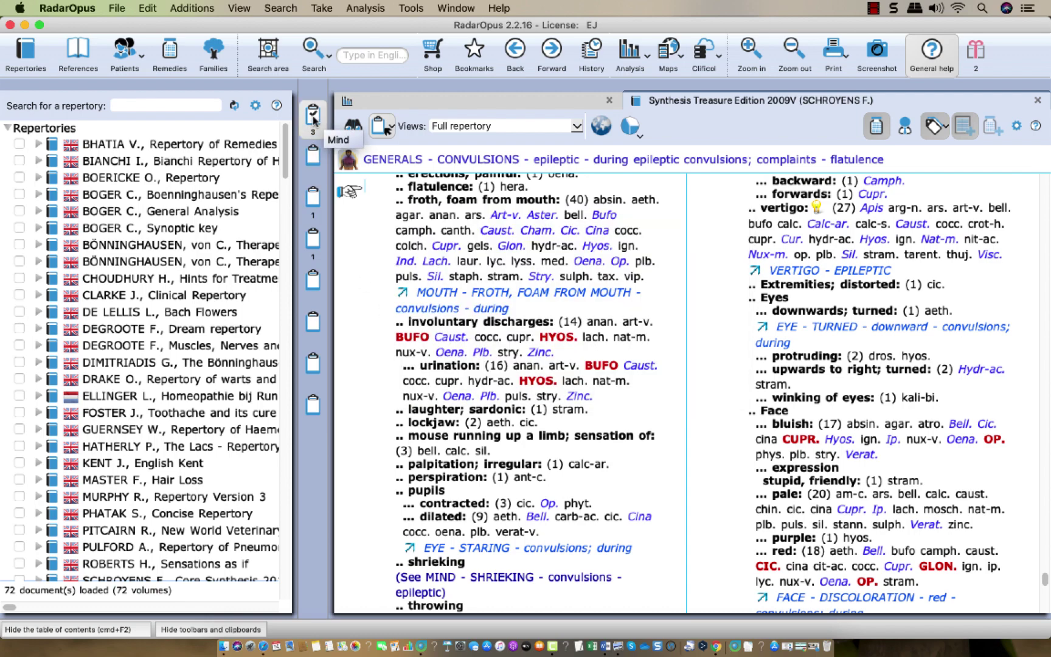
pyautogui.rightClick(315, 281)
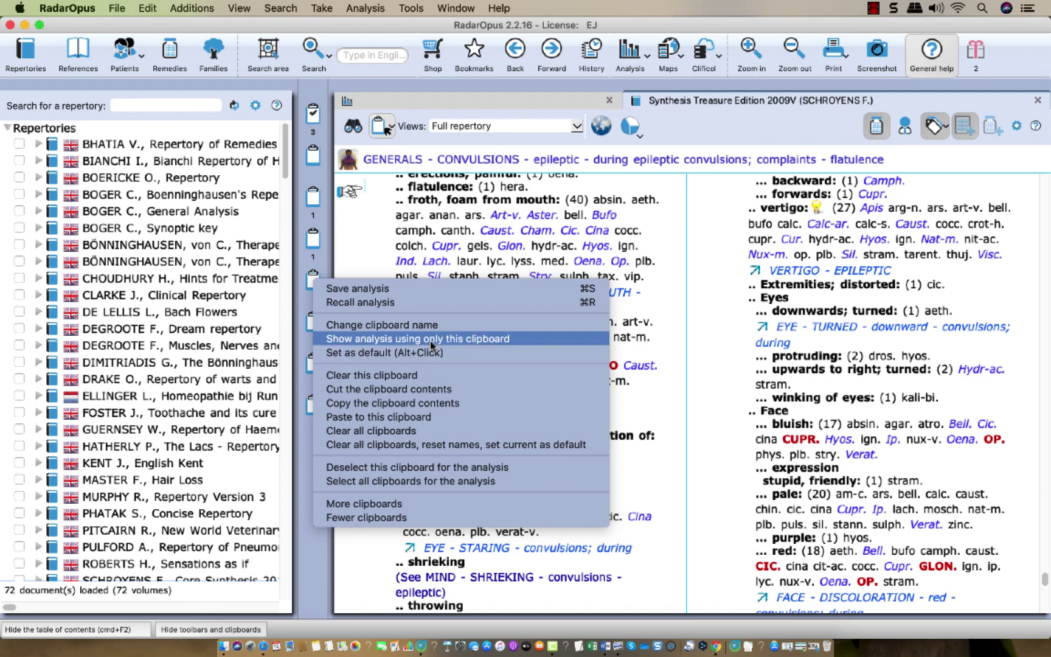
pyautogui.click(438, 250)
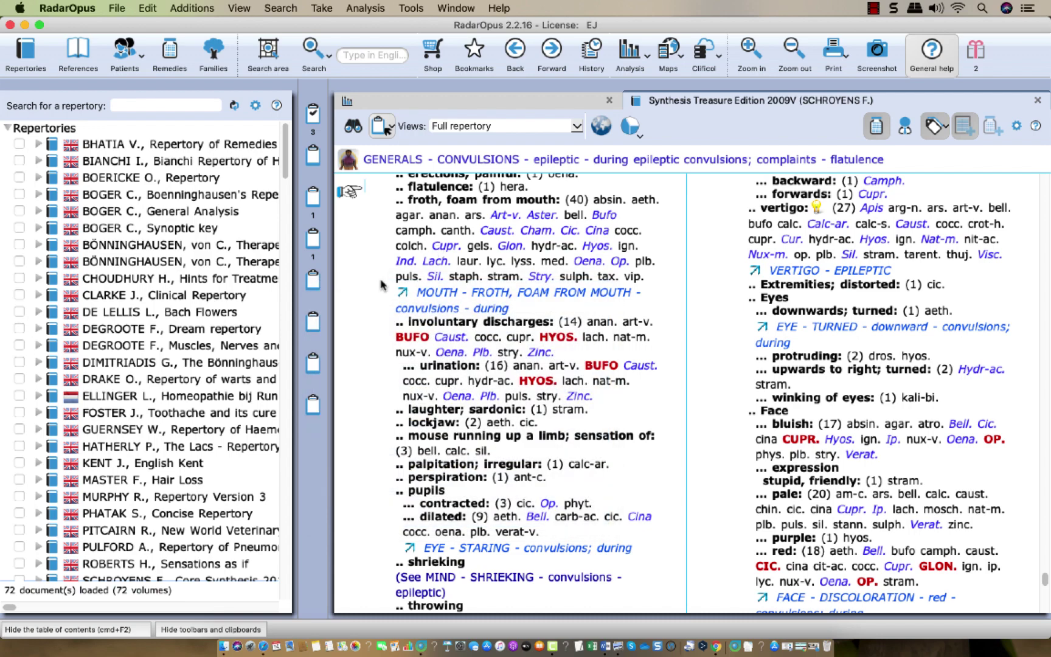
pyautogui.click(314, 283)
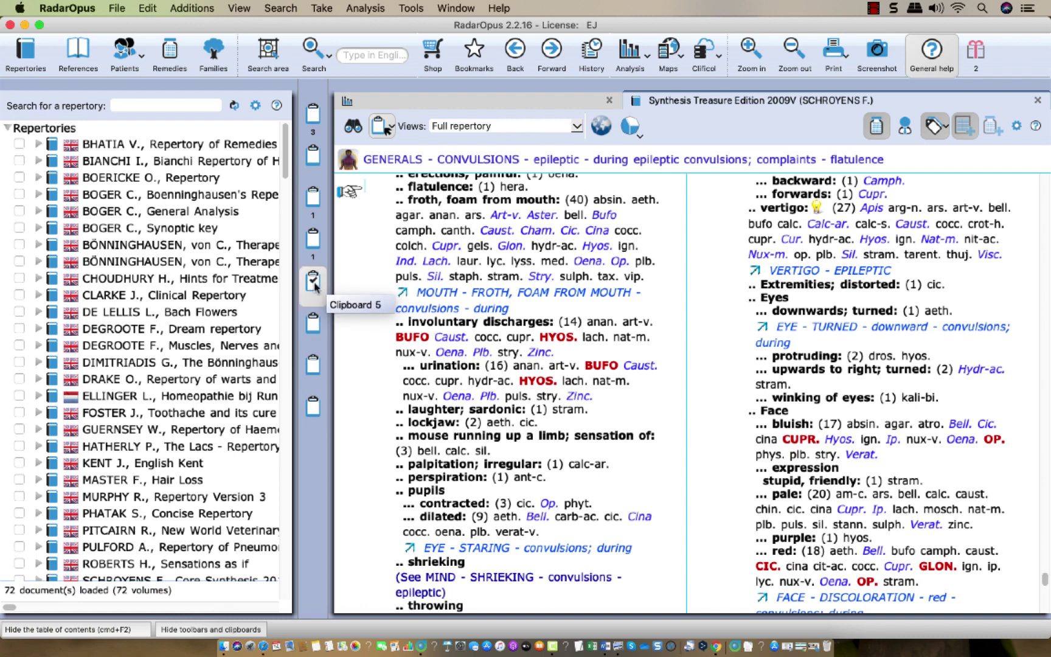
# - Take the epileptic convulsions rubric "involuntary discharges" and its sub-rubric "urination" into the default Clipboard 5
pyautogui.click(442, 332)
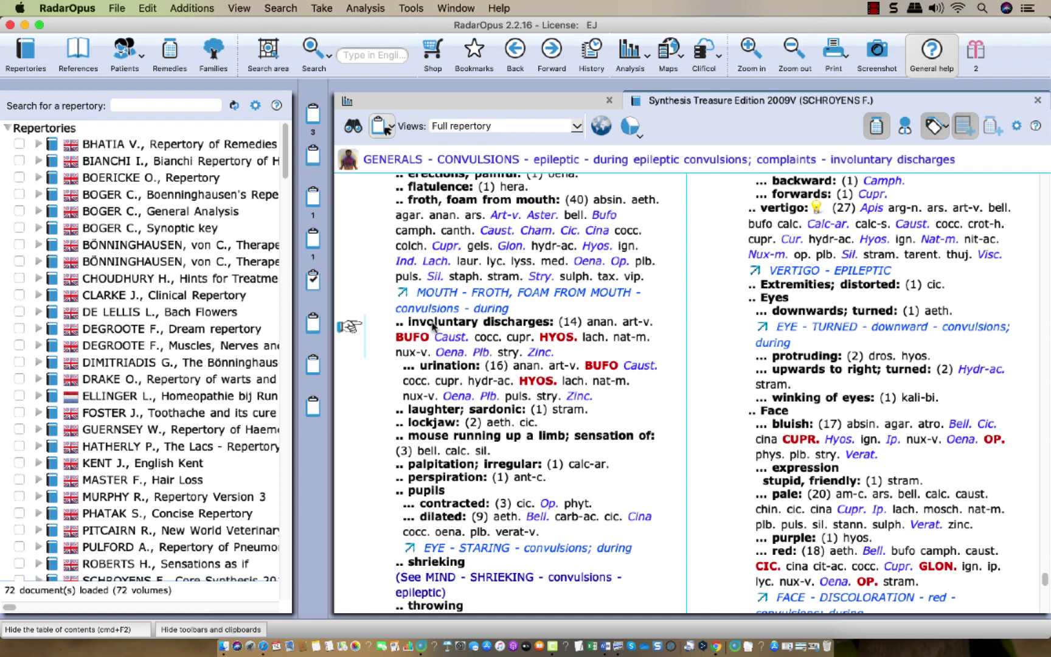
pyautogui.doubleClick(434, 327)
pyautogui.press('Return')
pyautogui.click(440, 366)
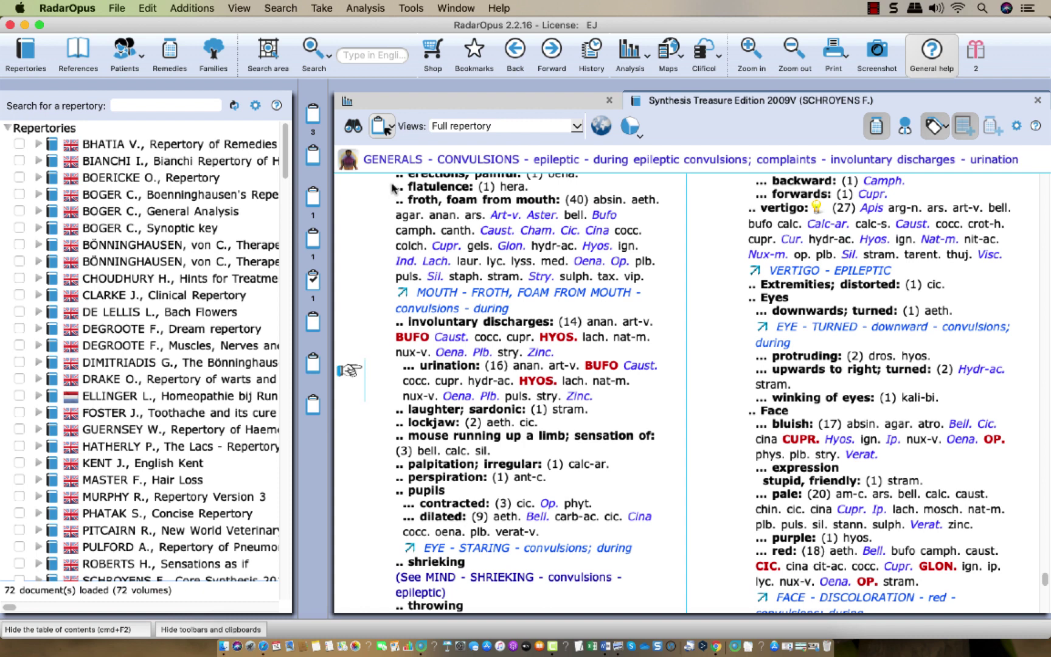
pyautogui.click(381, 127)
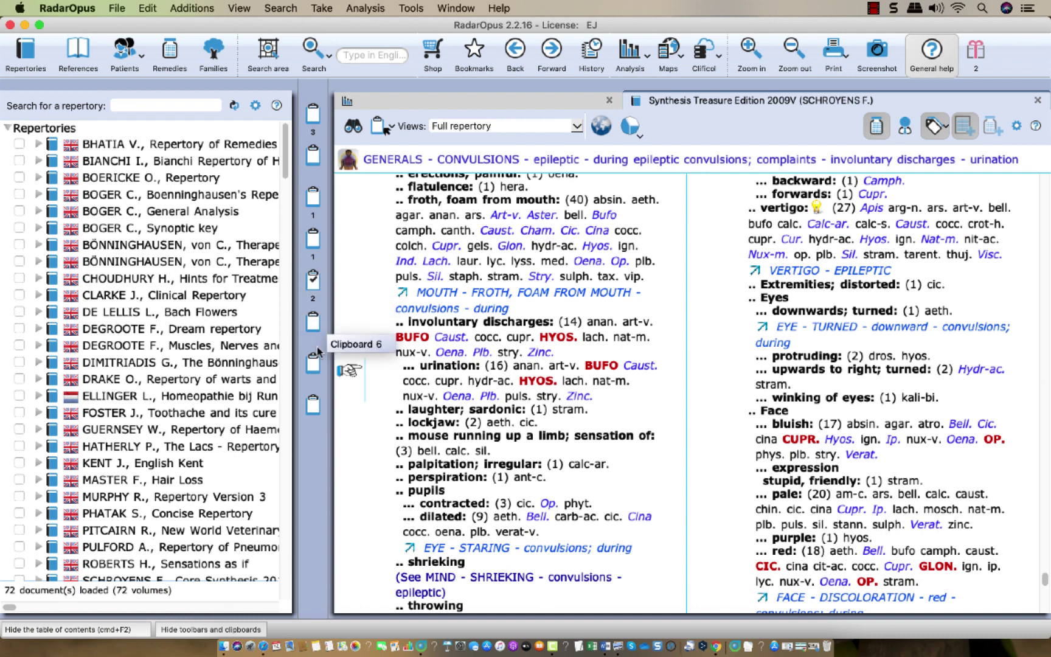
# - Set the eighth clipboard as default and take the epileptic convulsions rubric "vertigo" into it
pyautogui.click(311, 409)
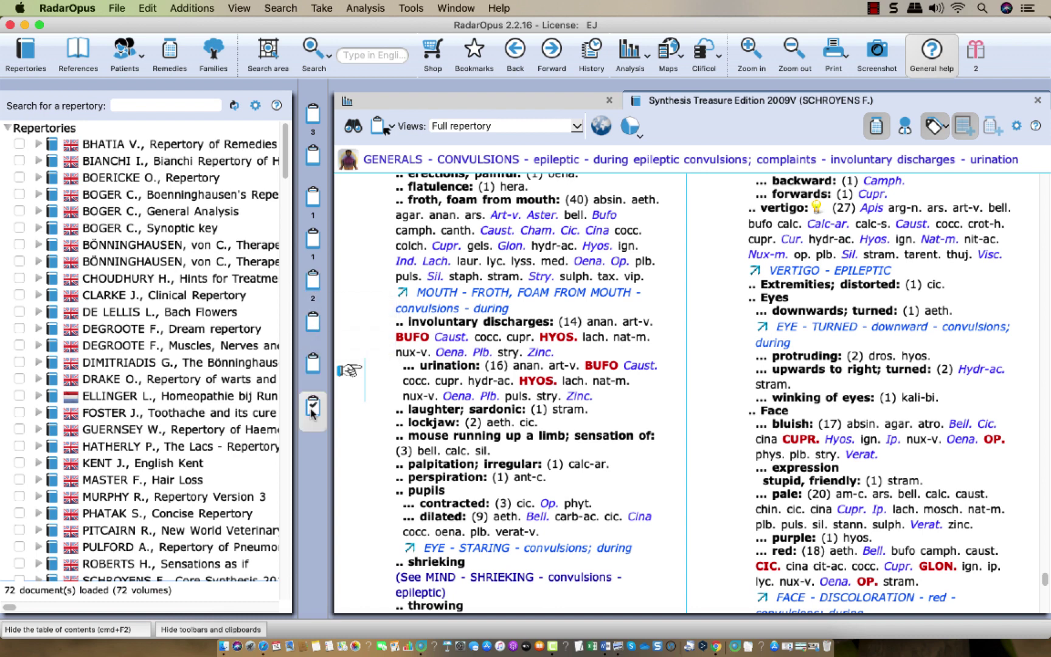
pyautogui.click(764, 210)
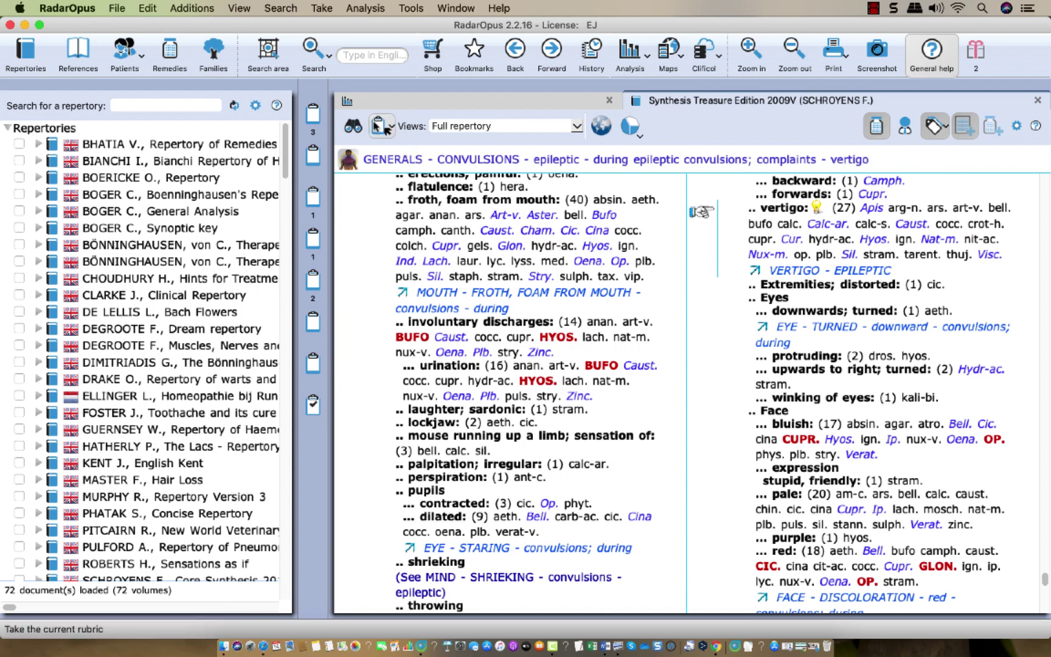
pyautogui.click(377, 127)
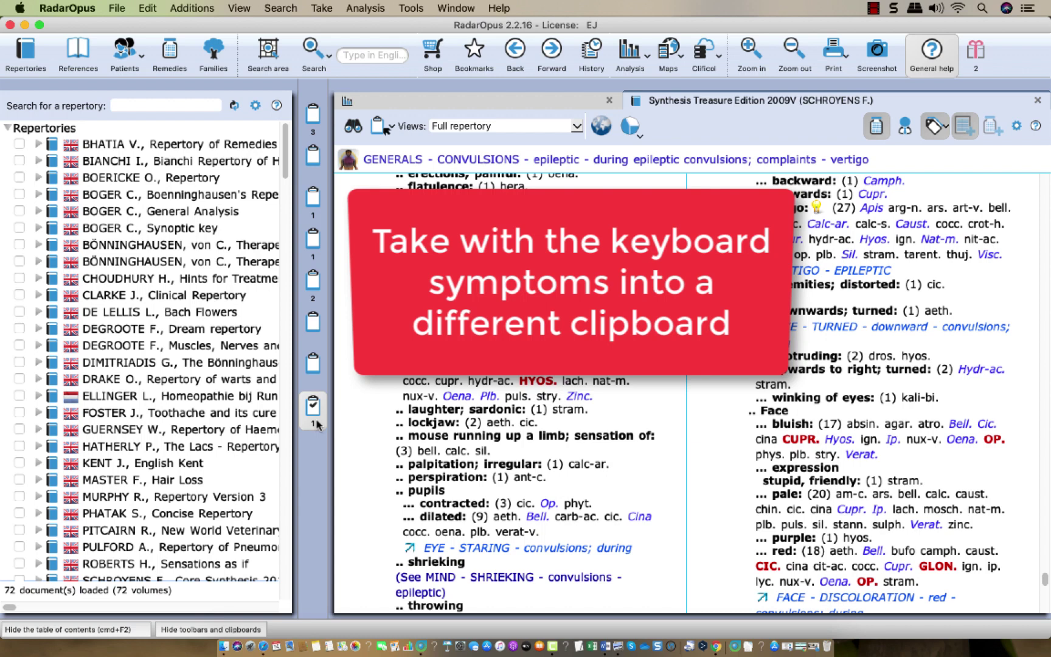
# - Clear all clipboards, resetting their names and making the first clipboard the default, without saving the current analysis
pyautogui.rightClick(312, 114)
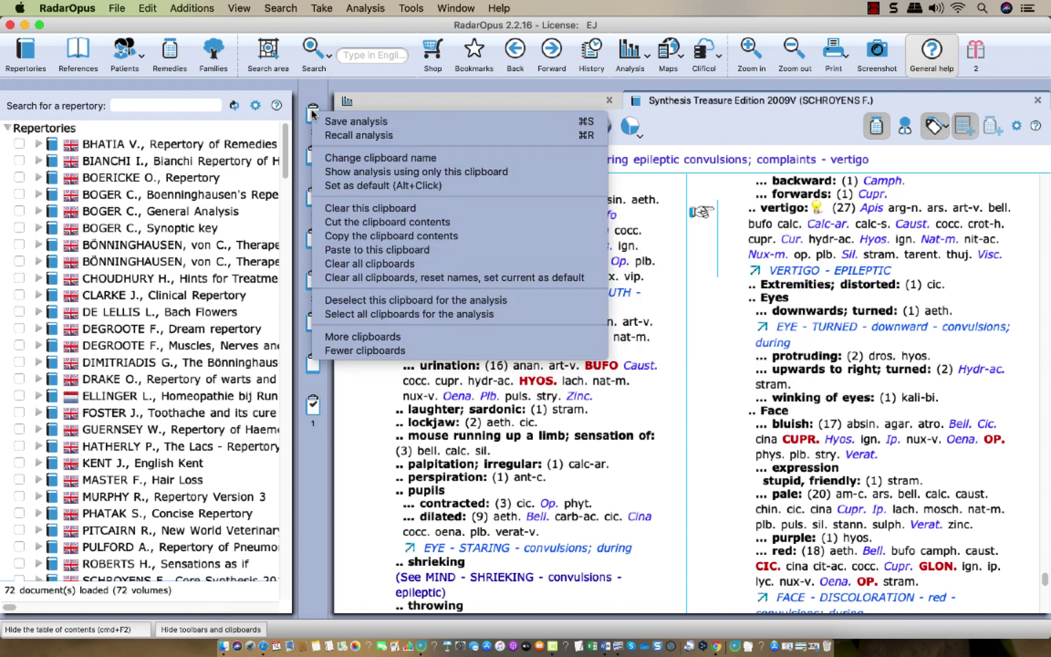
pyautogui.click(313, 113)
pyautogui.rightClick(312, 114)
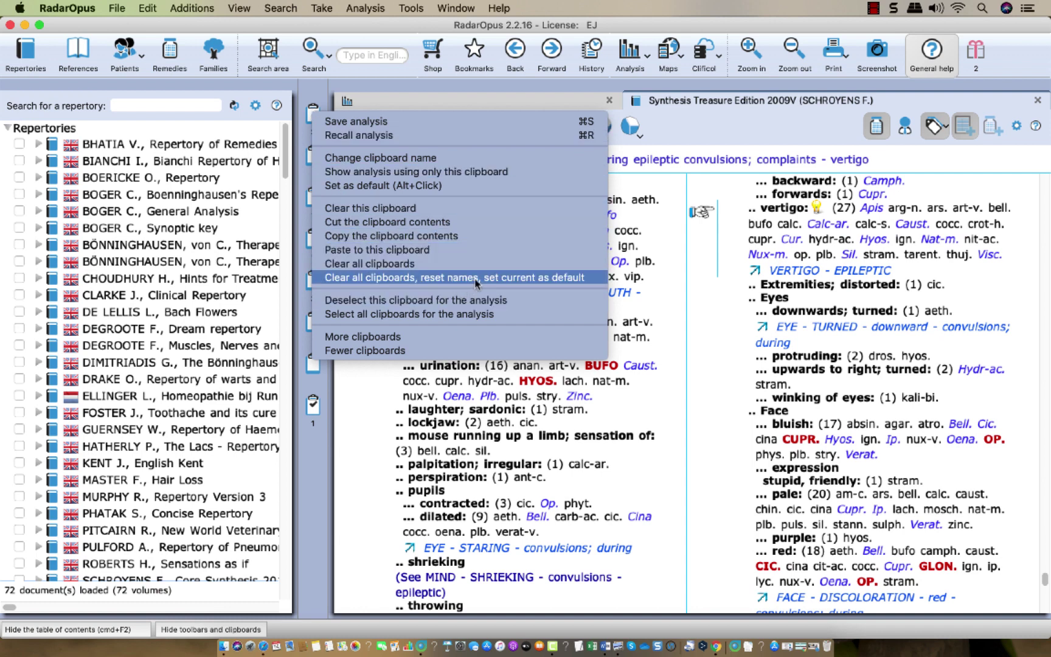
pyautogui.click(509, 279)
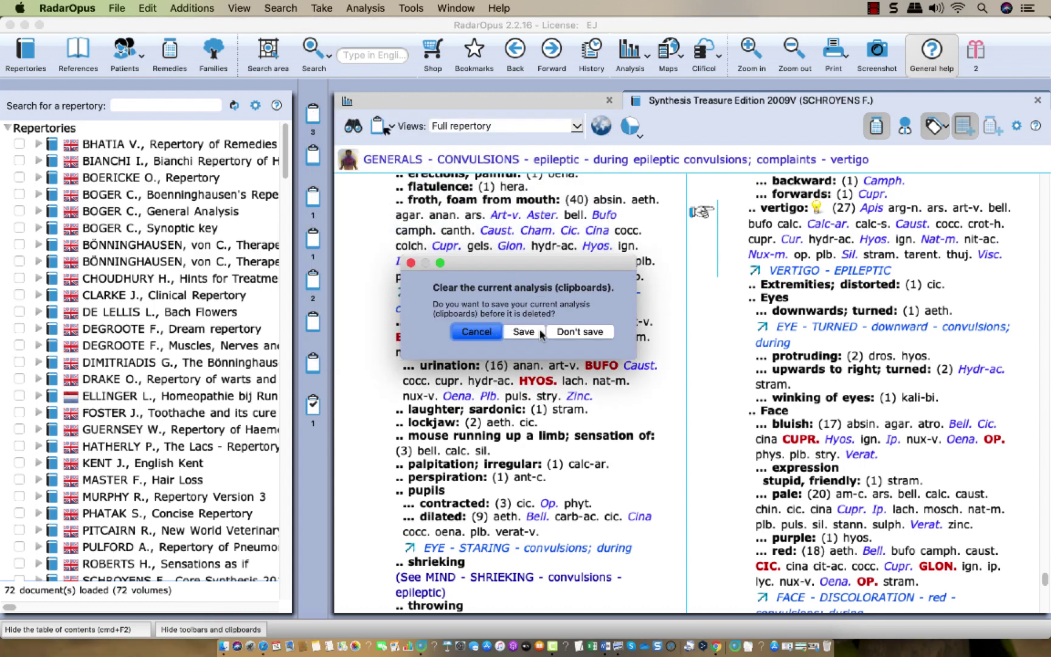
pyautogui.click(565, 334)
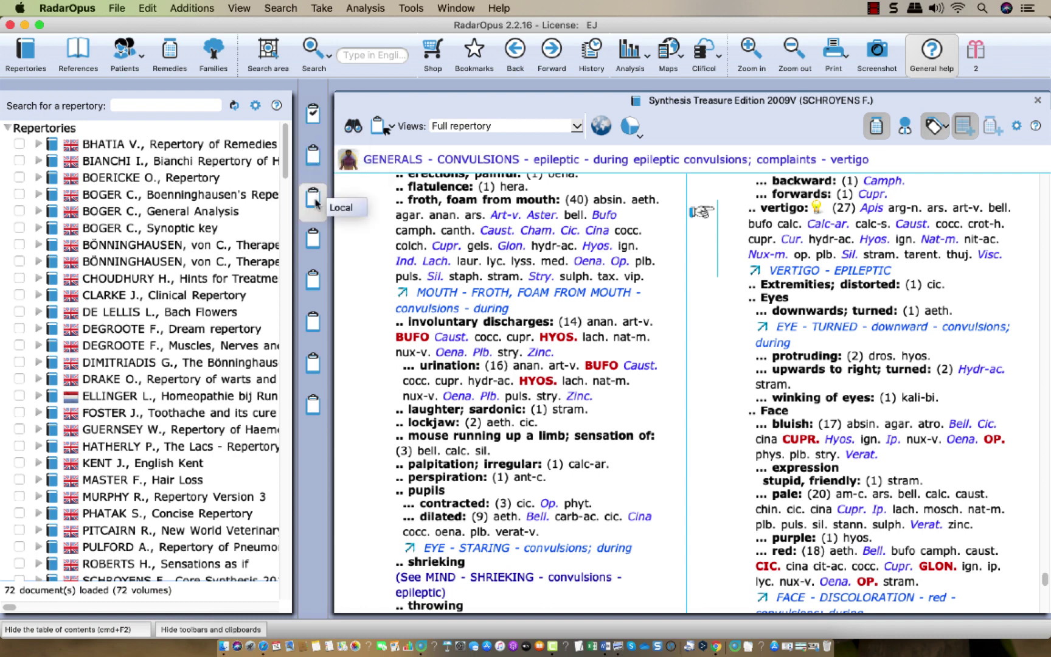
# - Take the epileptic convulsions rubric "Face - bluish" into Clipboard 5 with the quick take command ">5"
pyautogui.scroll(-15, 450, 246)
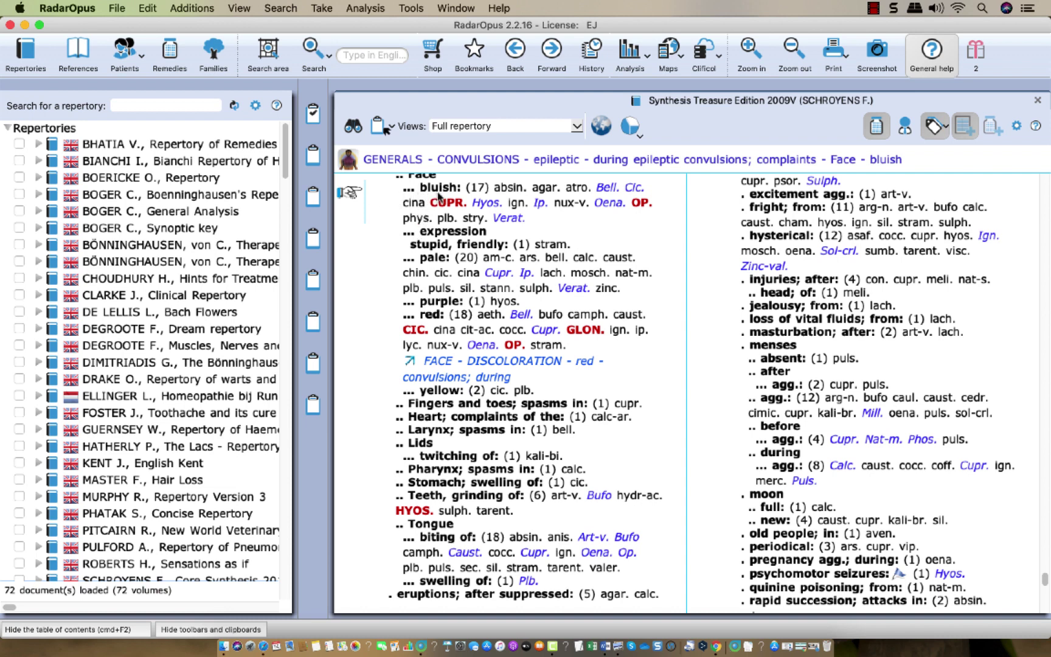
pyautogui.press('+')
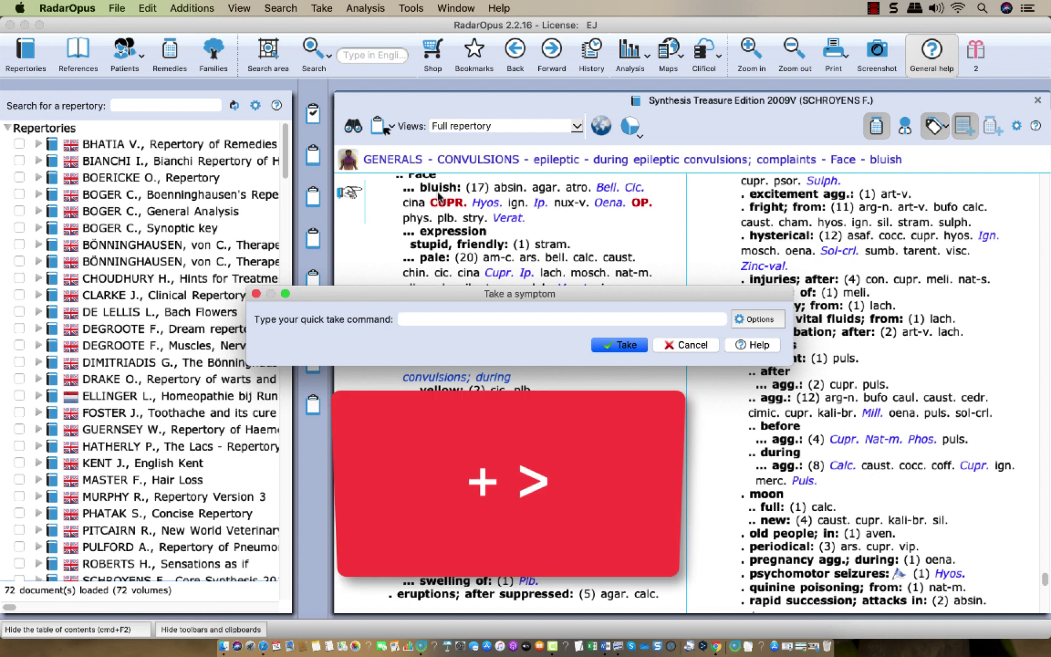
pyautogui.write('>')
pyautogui.write('5')
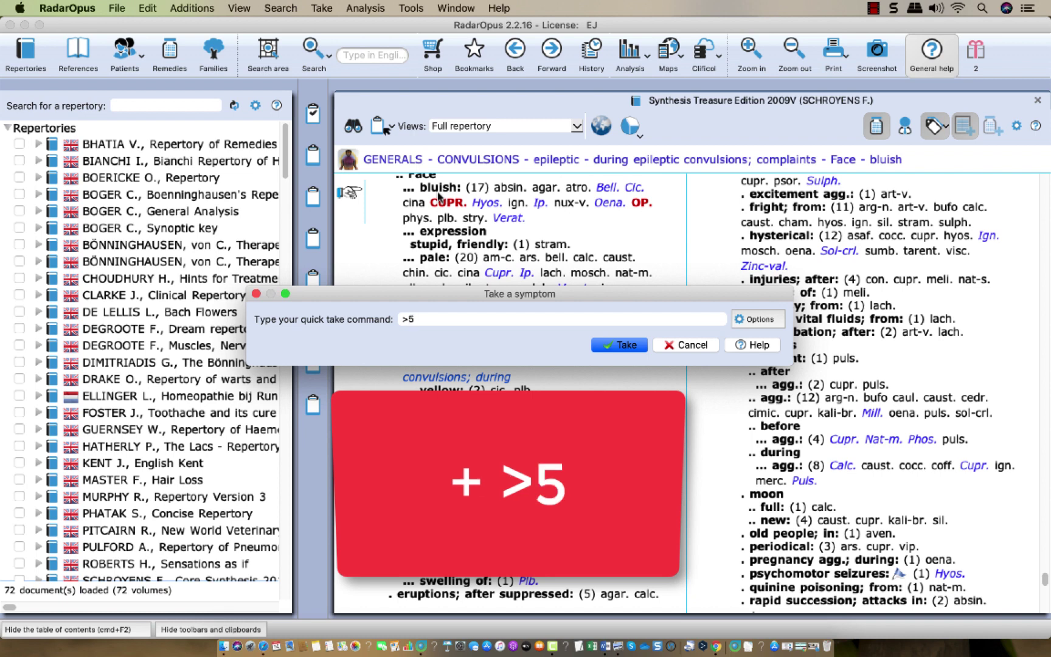
pyautogui.click(617, 345)
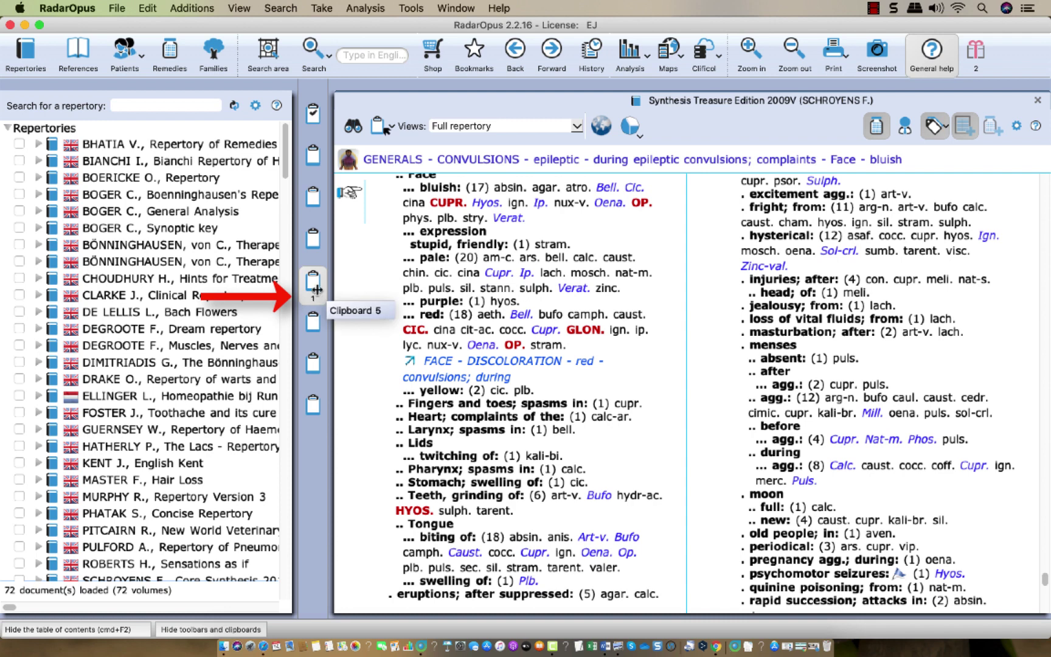
# - Take the "Face - pale" rubric into the second clipboard with the quick take command ">2"
pyautogui.click(436, 261)
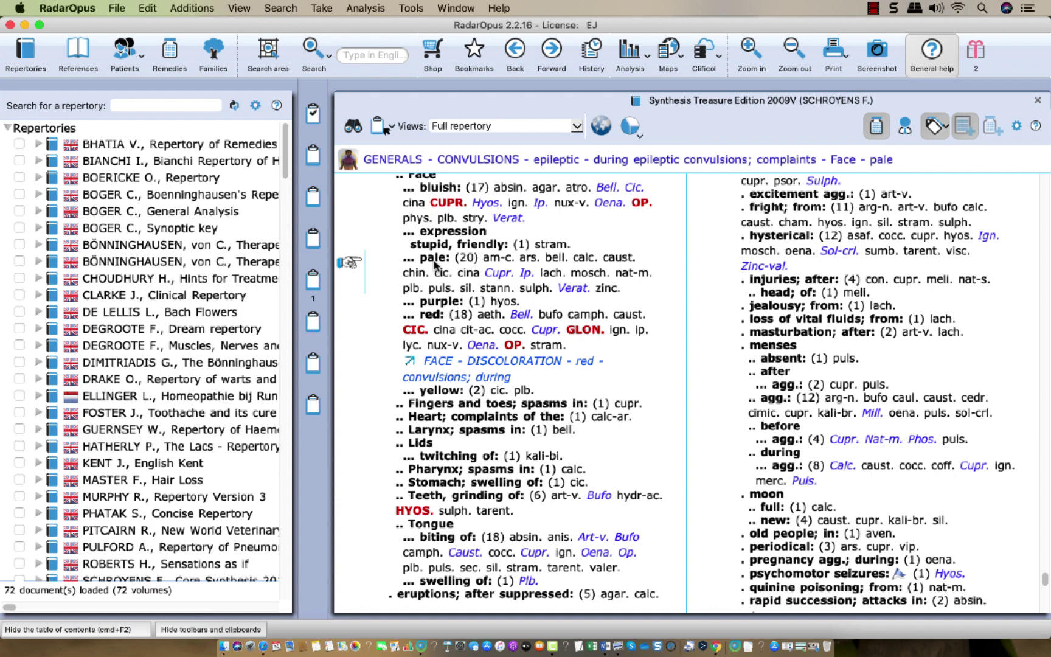
pyautogui.press('+')
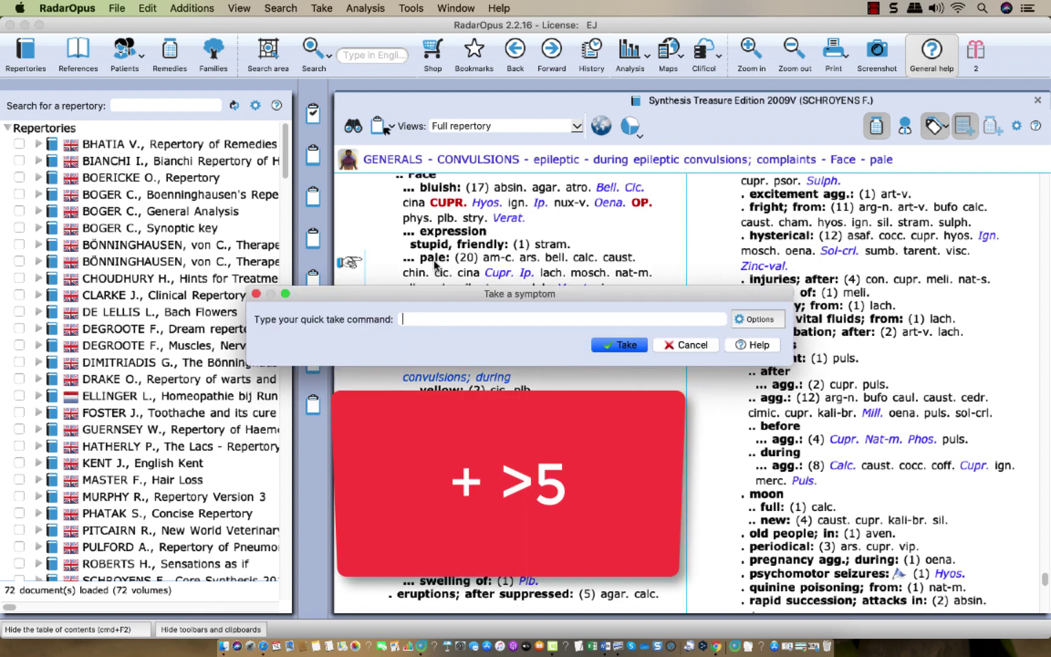
pyautogui.write('>')
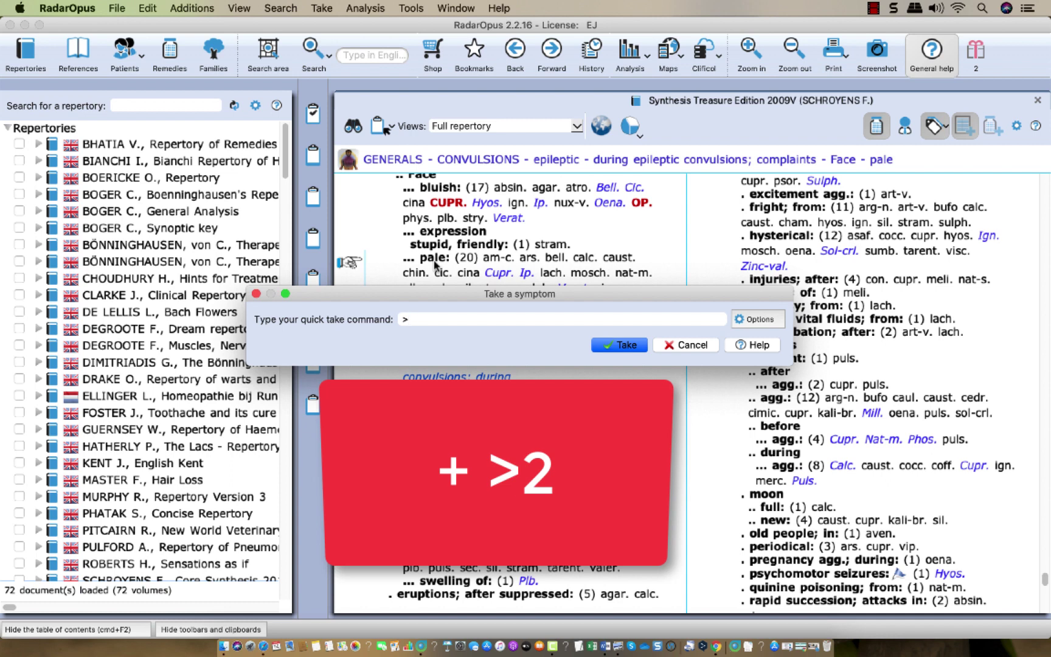
pyautogui.write('2')
pyautogui.click(621, 345)
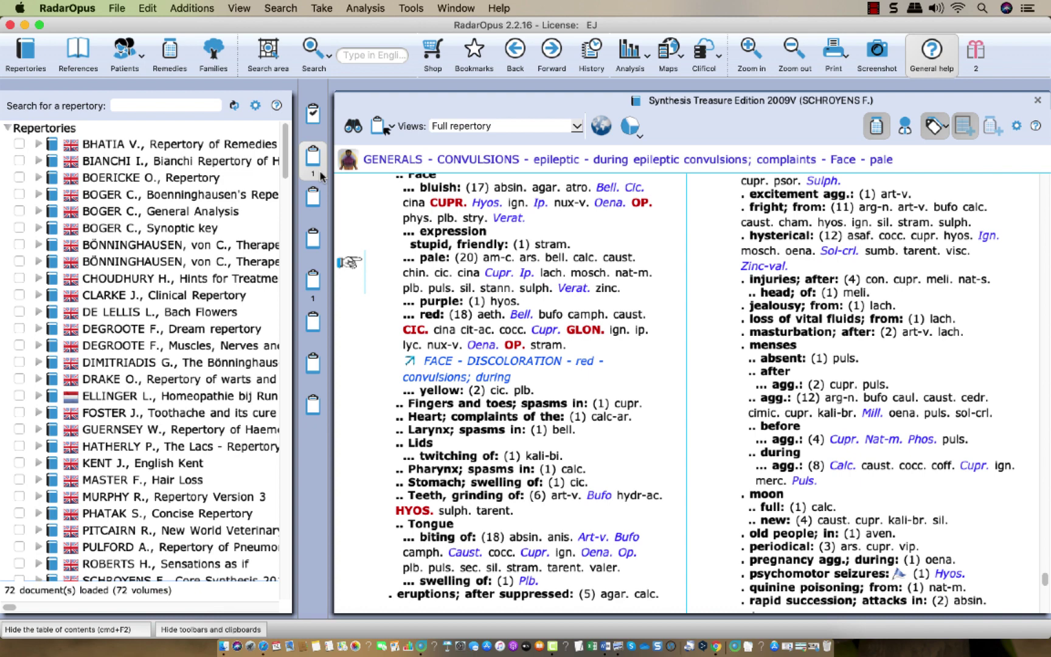
# - Take the "Face - red" rubric into the fourth clipboard with the quick take command "1>4"
pyautogui.scroll(-1, 439, 324)
pyautogui.click(440, 324)
pyautogui.doubleClick(439, 323)
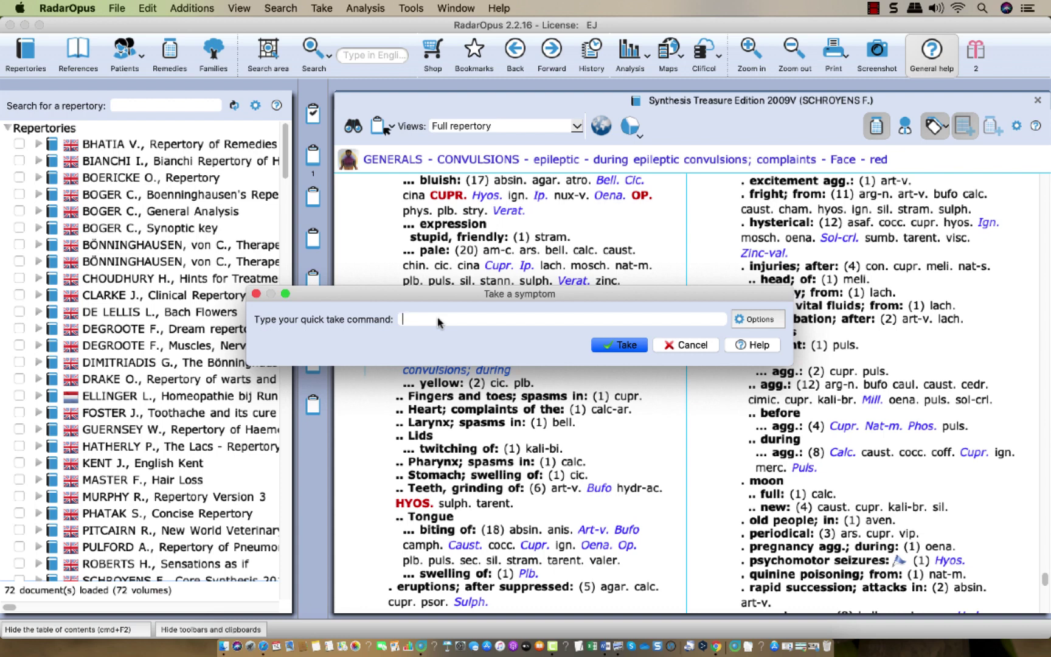
pyautogui.write('1')
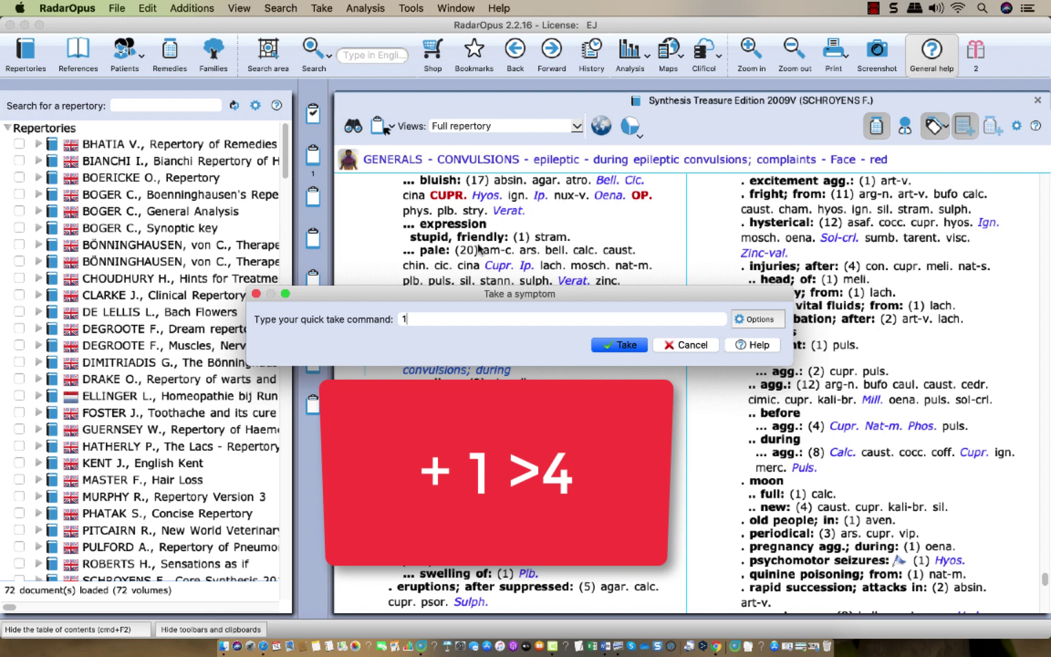
pyautogui.write('>4')
pyautogui.click(627, 345)
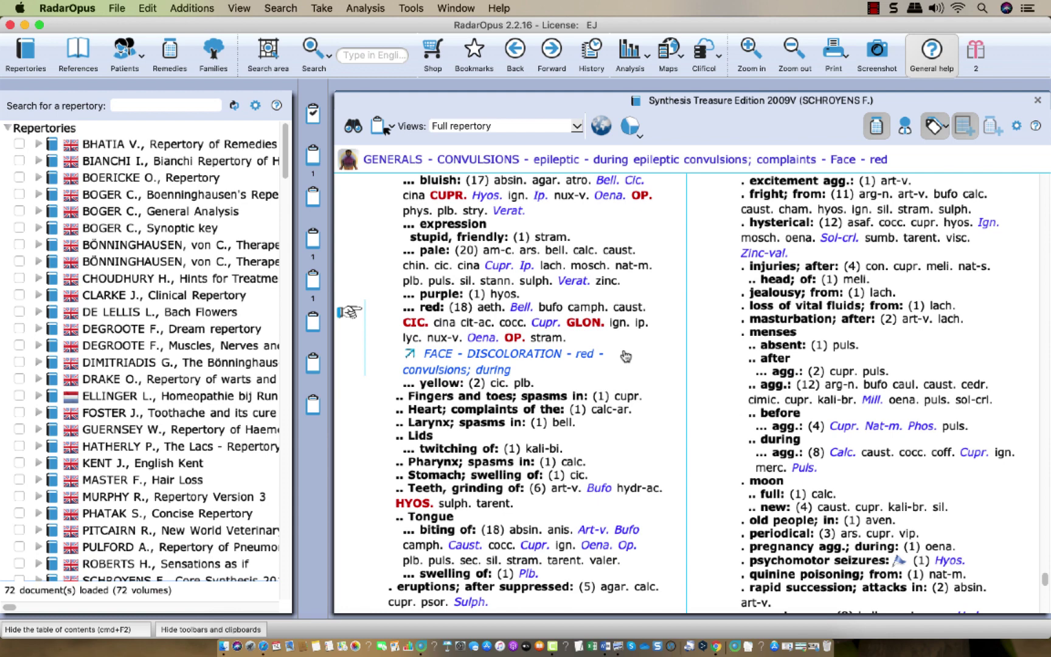
# - Clear the clipboards without saving the analysis, and take "Face - red" into the third clipboard with the quick take command "2>3"
pyautogui.rightClick(323, 250)
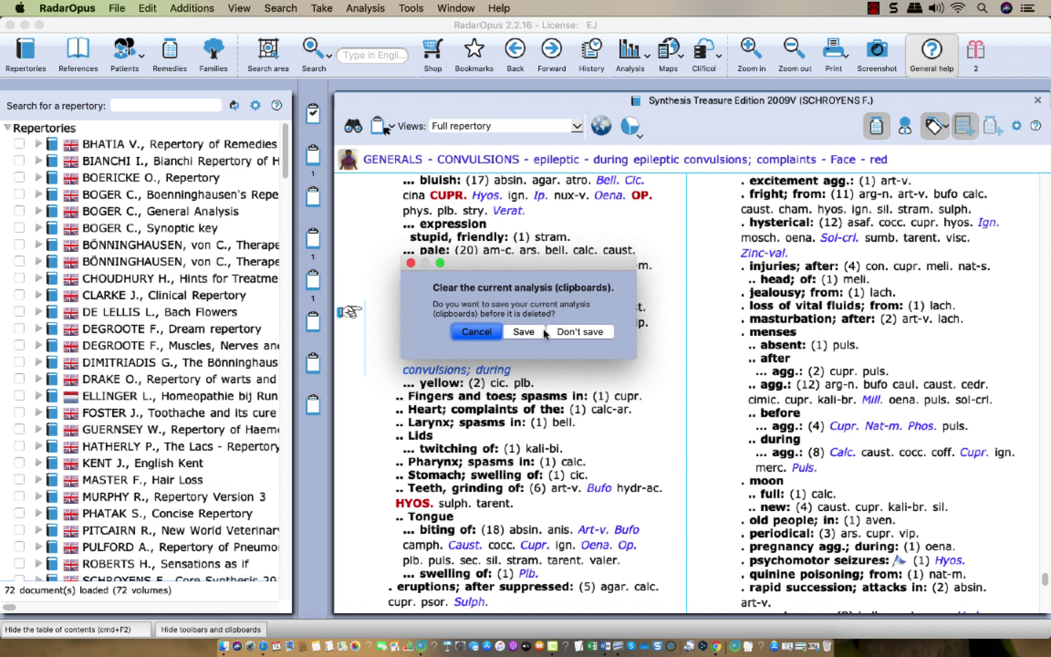
pyautogui.click(584, 333)
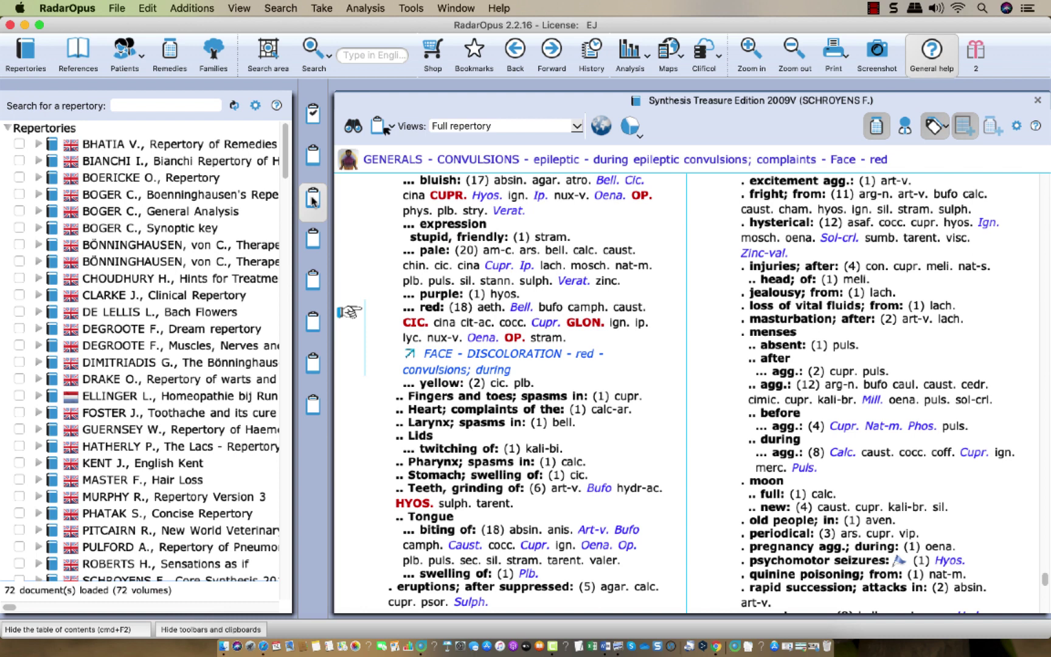
pyautogui.press('+')
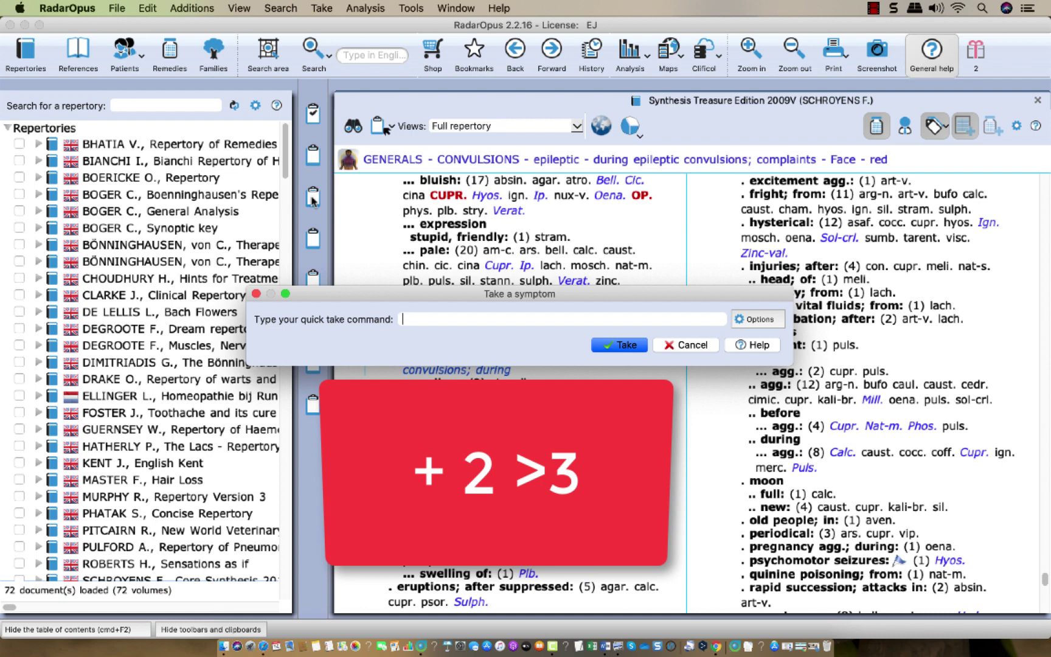
pyautogui.write('2>3')
pyautogui.click(610, 346)
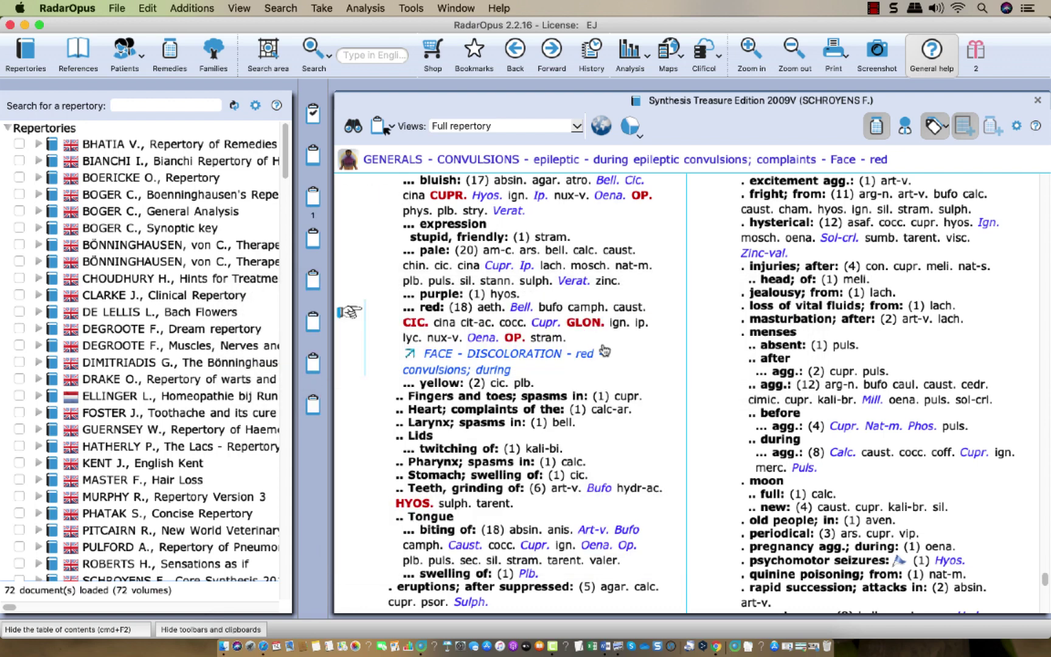
# - Take the epileptic convulsions rubric "fright; from" with the quick take command "1>5" and show the analysis of Clipboard 5
pyautogui.scroll(-5, 514, 374)
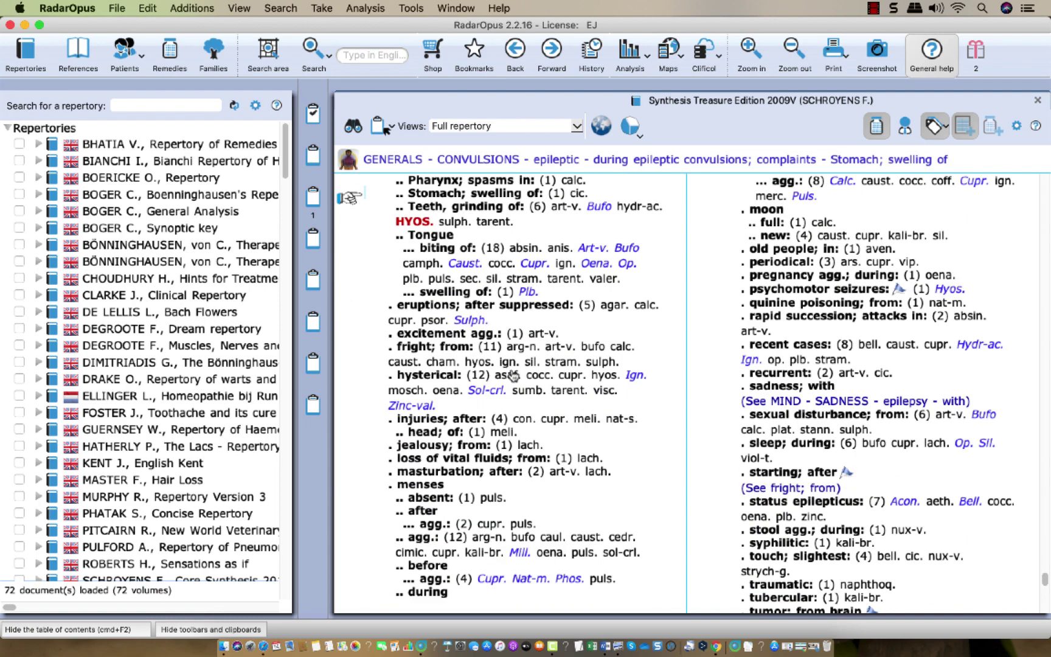
pyautogui.click(443, 347)
pyautogui.doubleClick(443, 346)
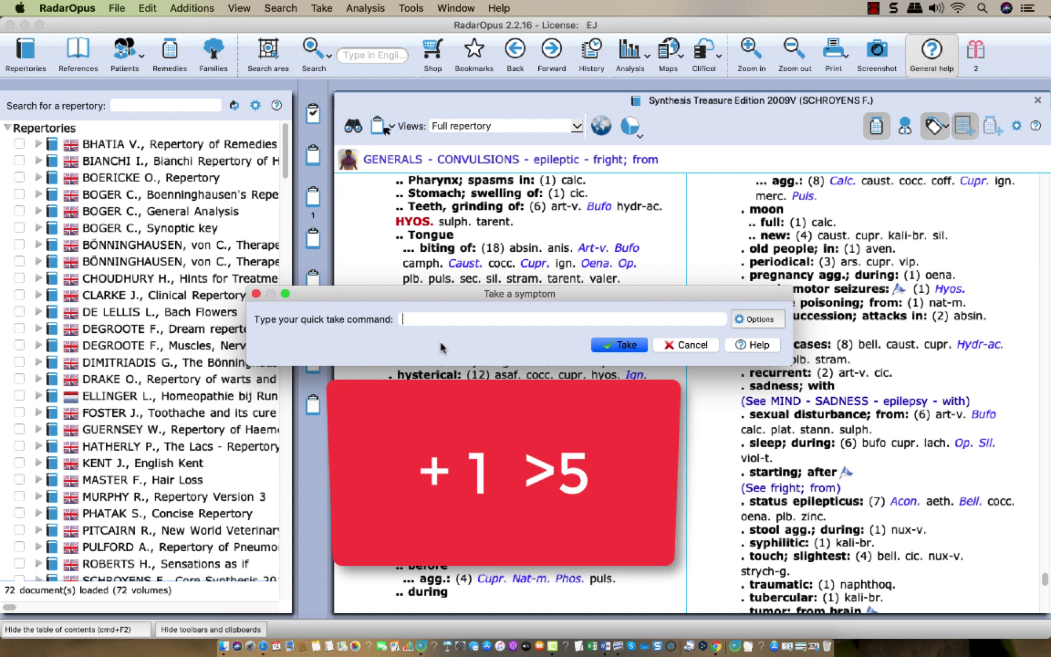
pyautogui.write('1')
pyautogui.write('>5')
pyautogui.click(619, 345)
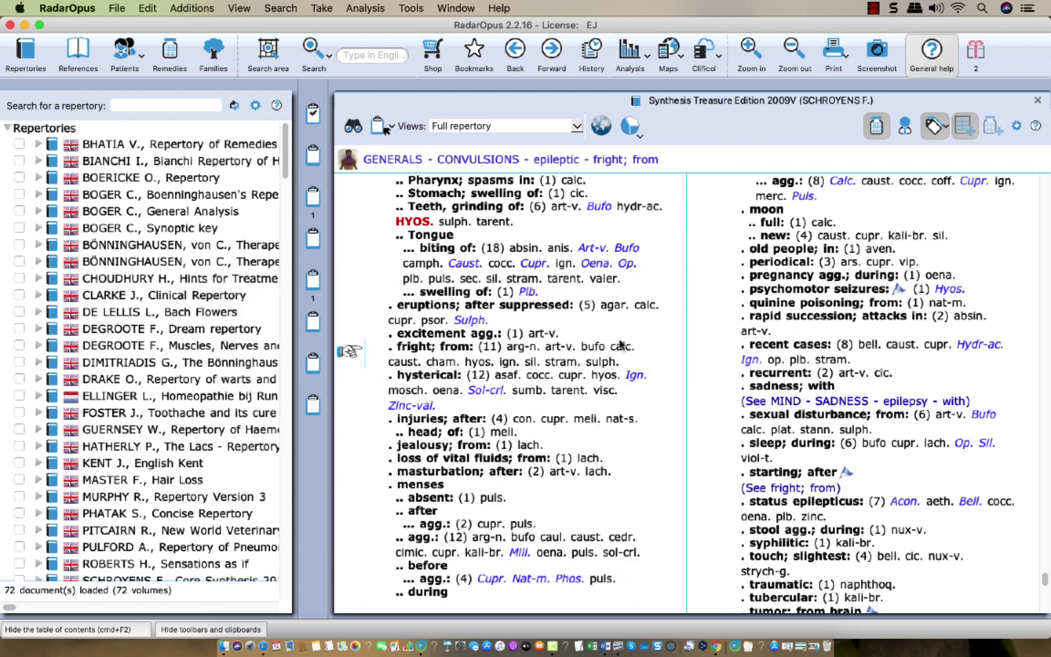
pyautogui.click(311, 280)
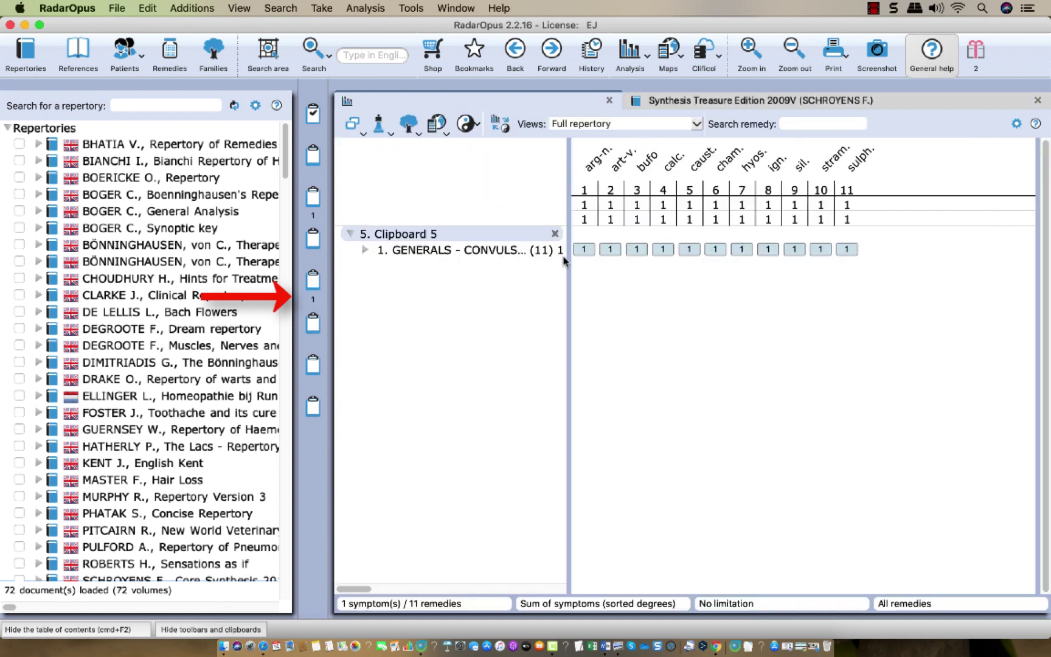